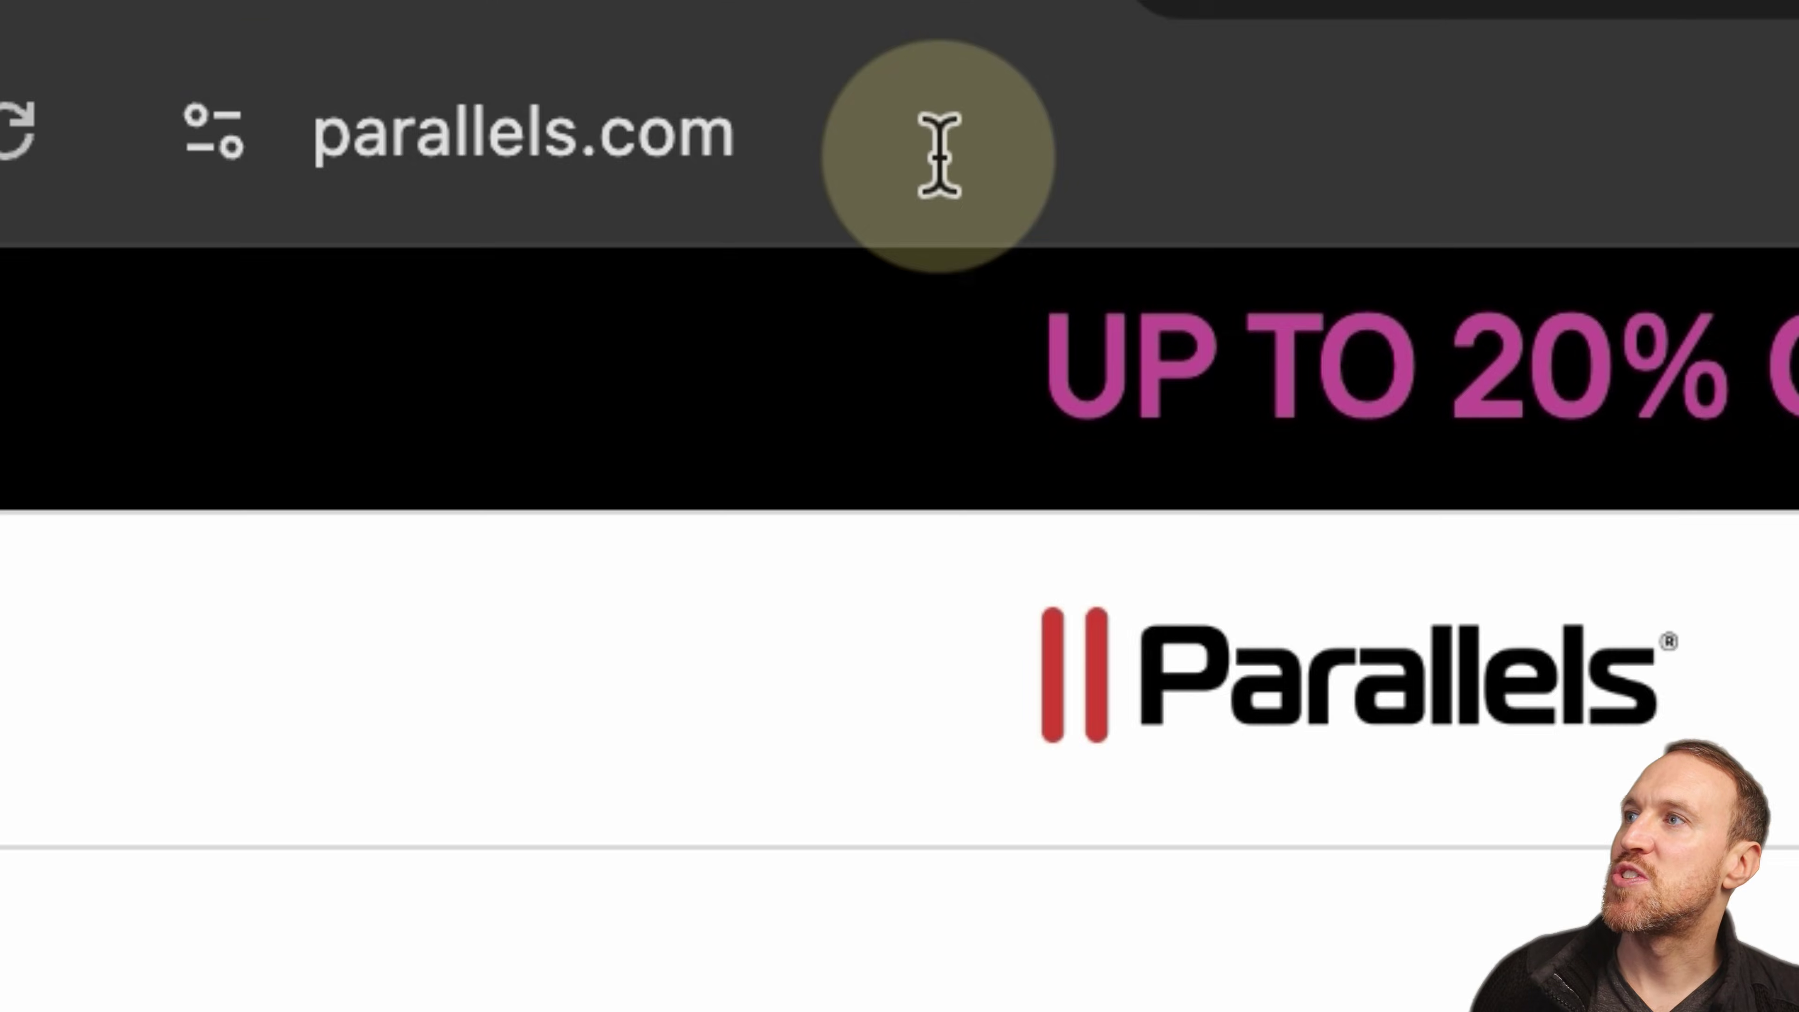
View the Parallels free trial page, then the plan purchase page with Students pricing
click(295, 85)
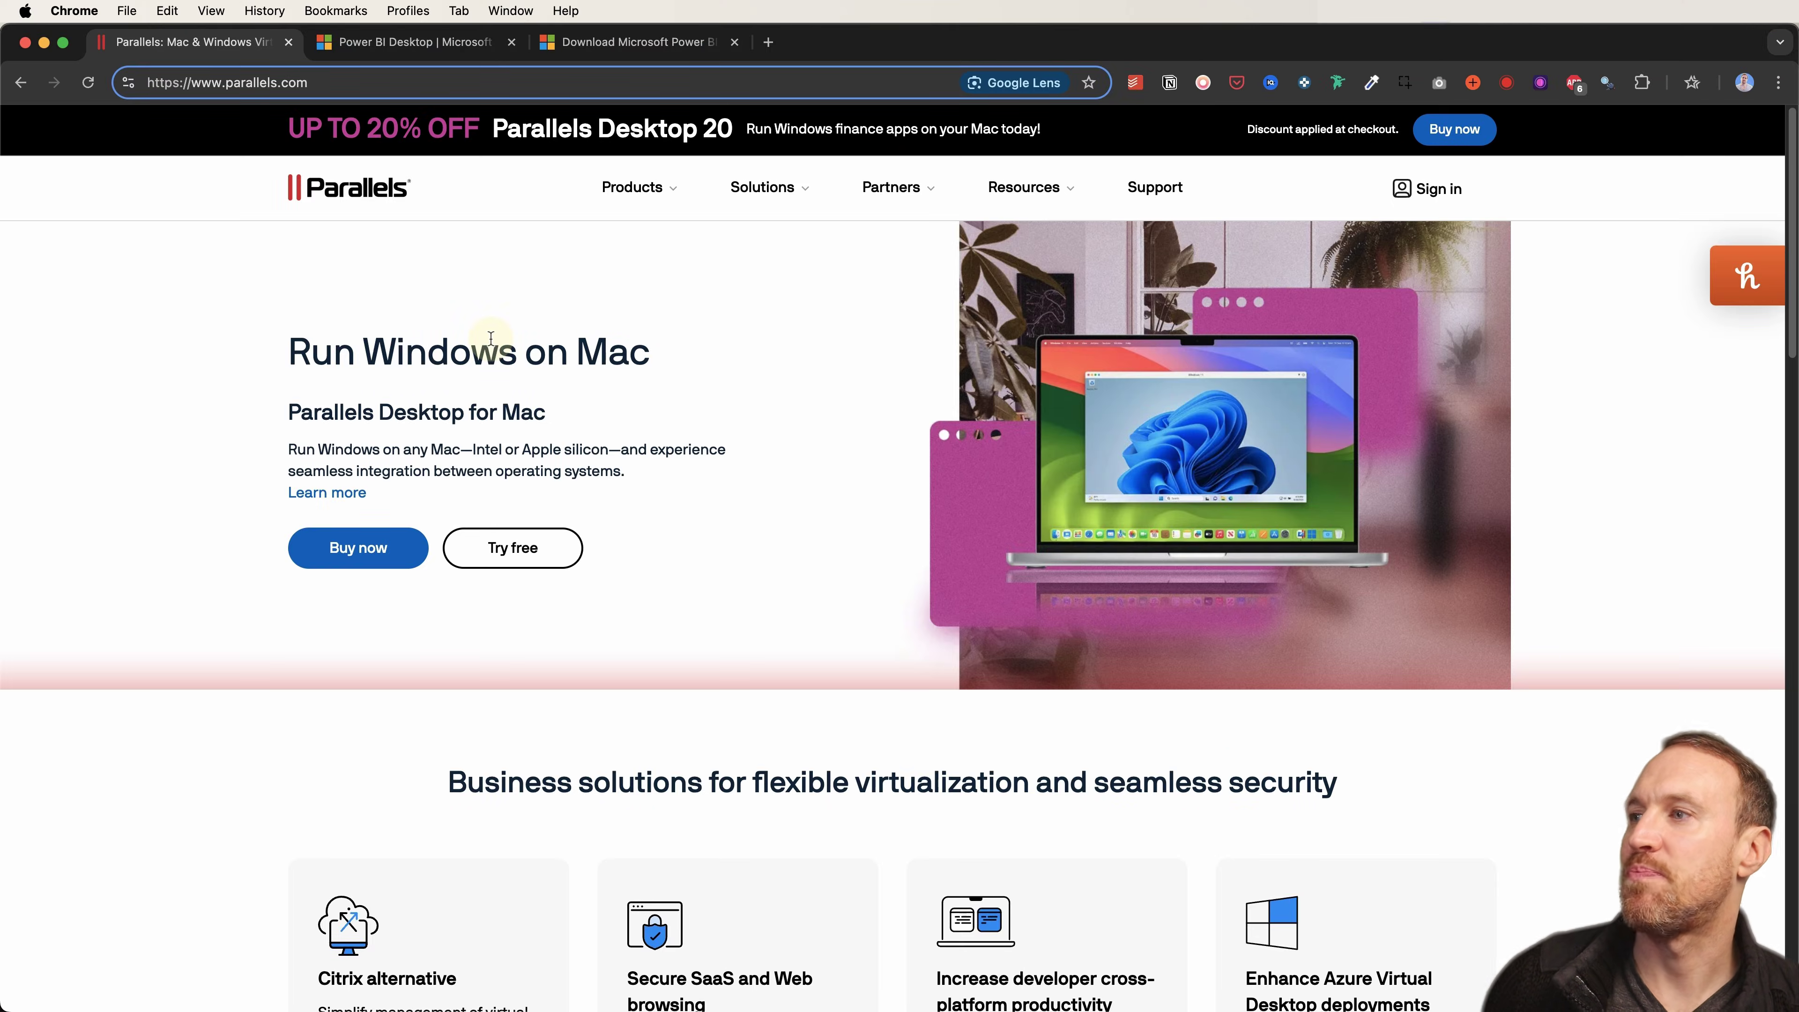
click(511, 550)
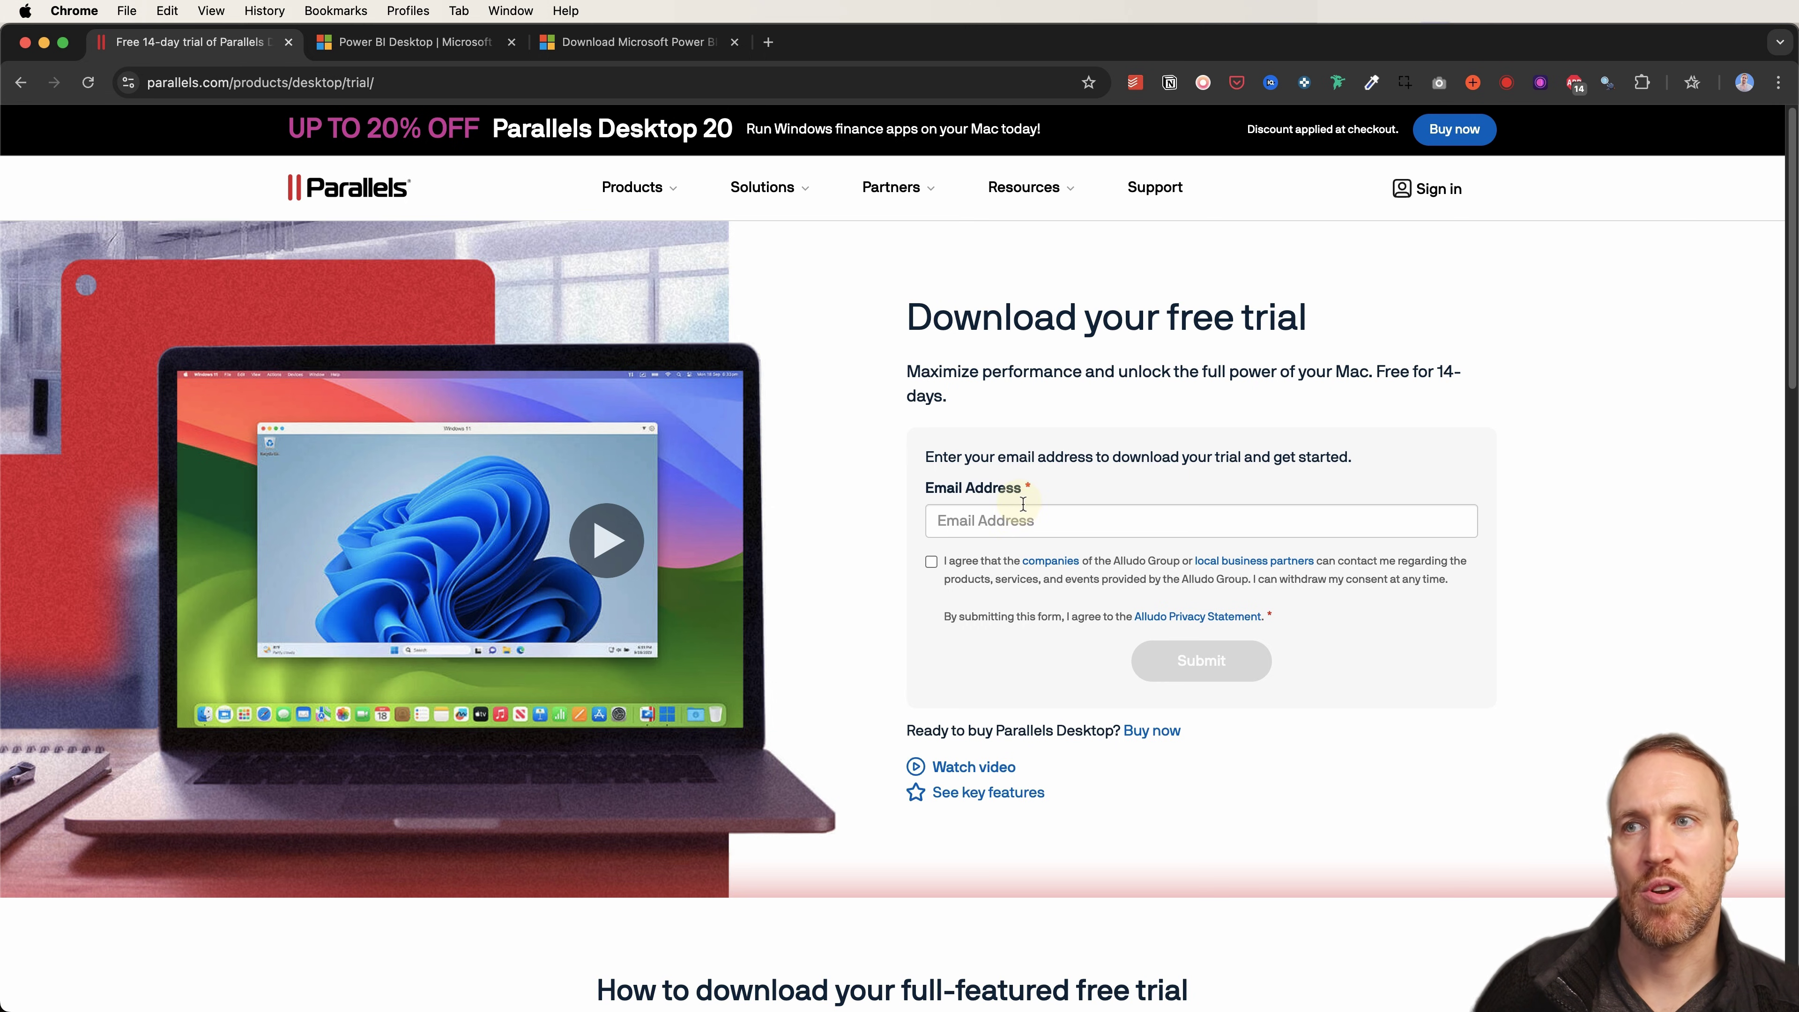
click(346, 189)
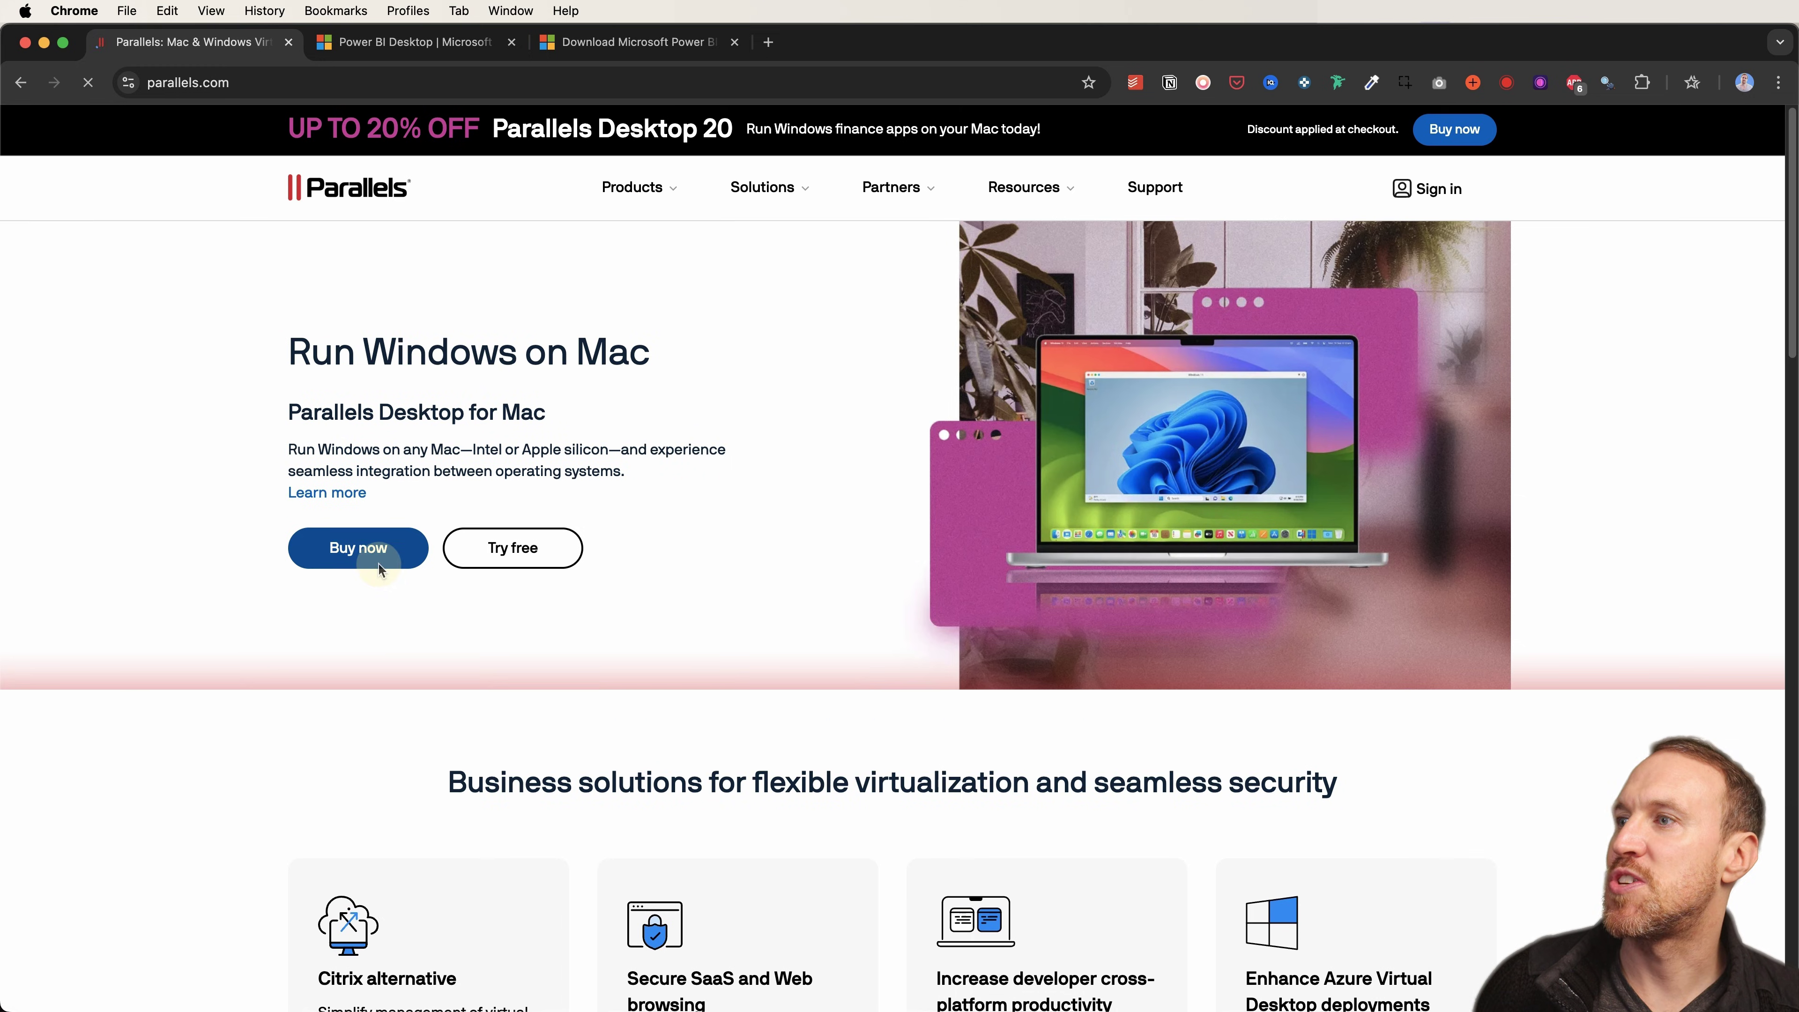
click(378, 564)
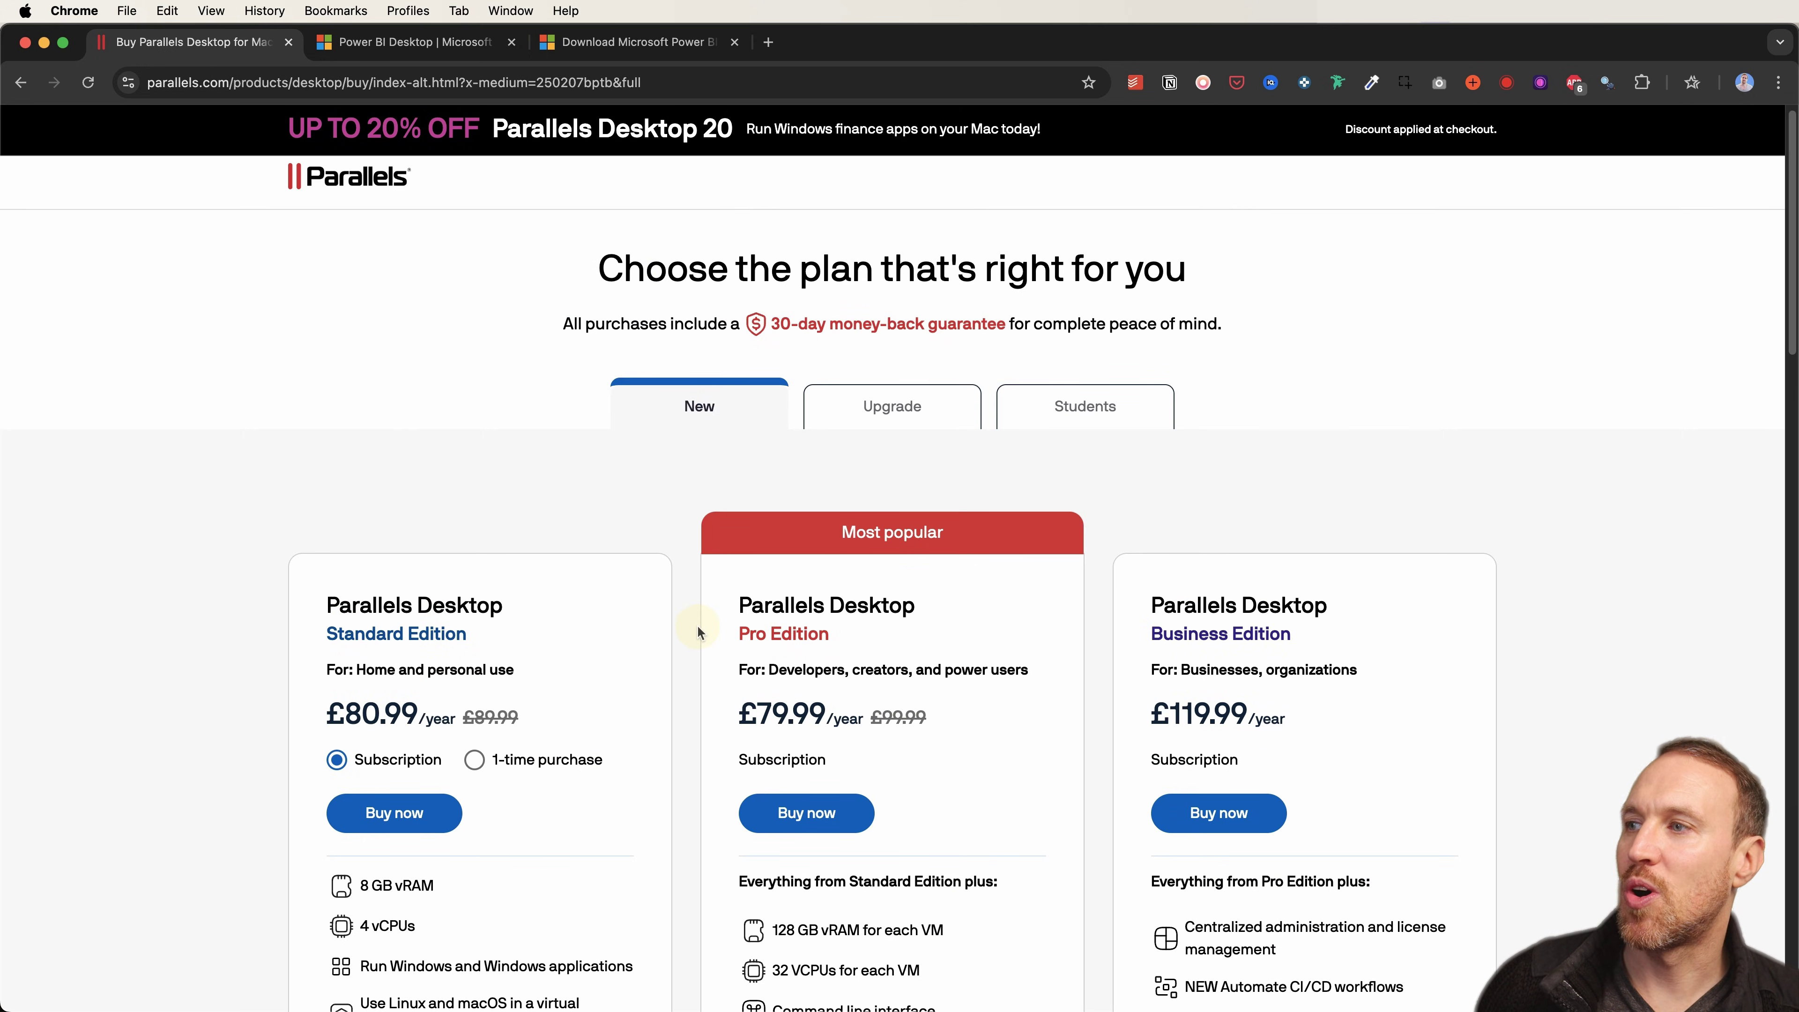
scroll(702, 631, down, 5)
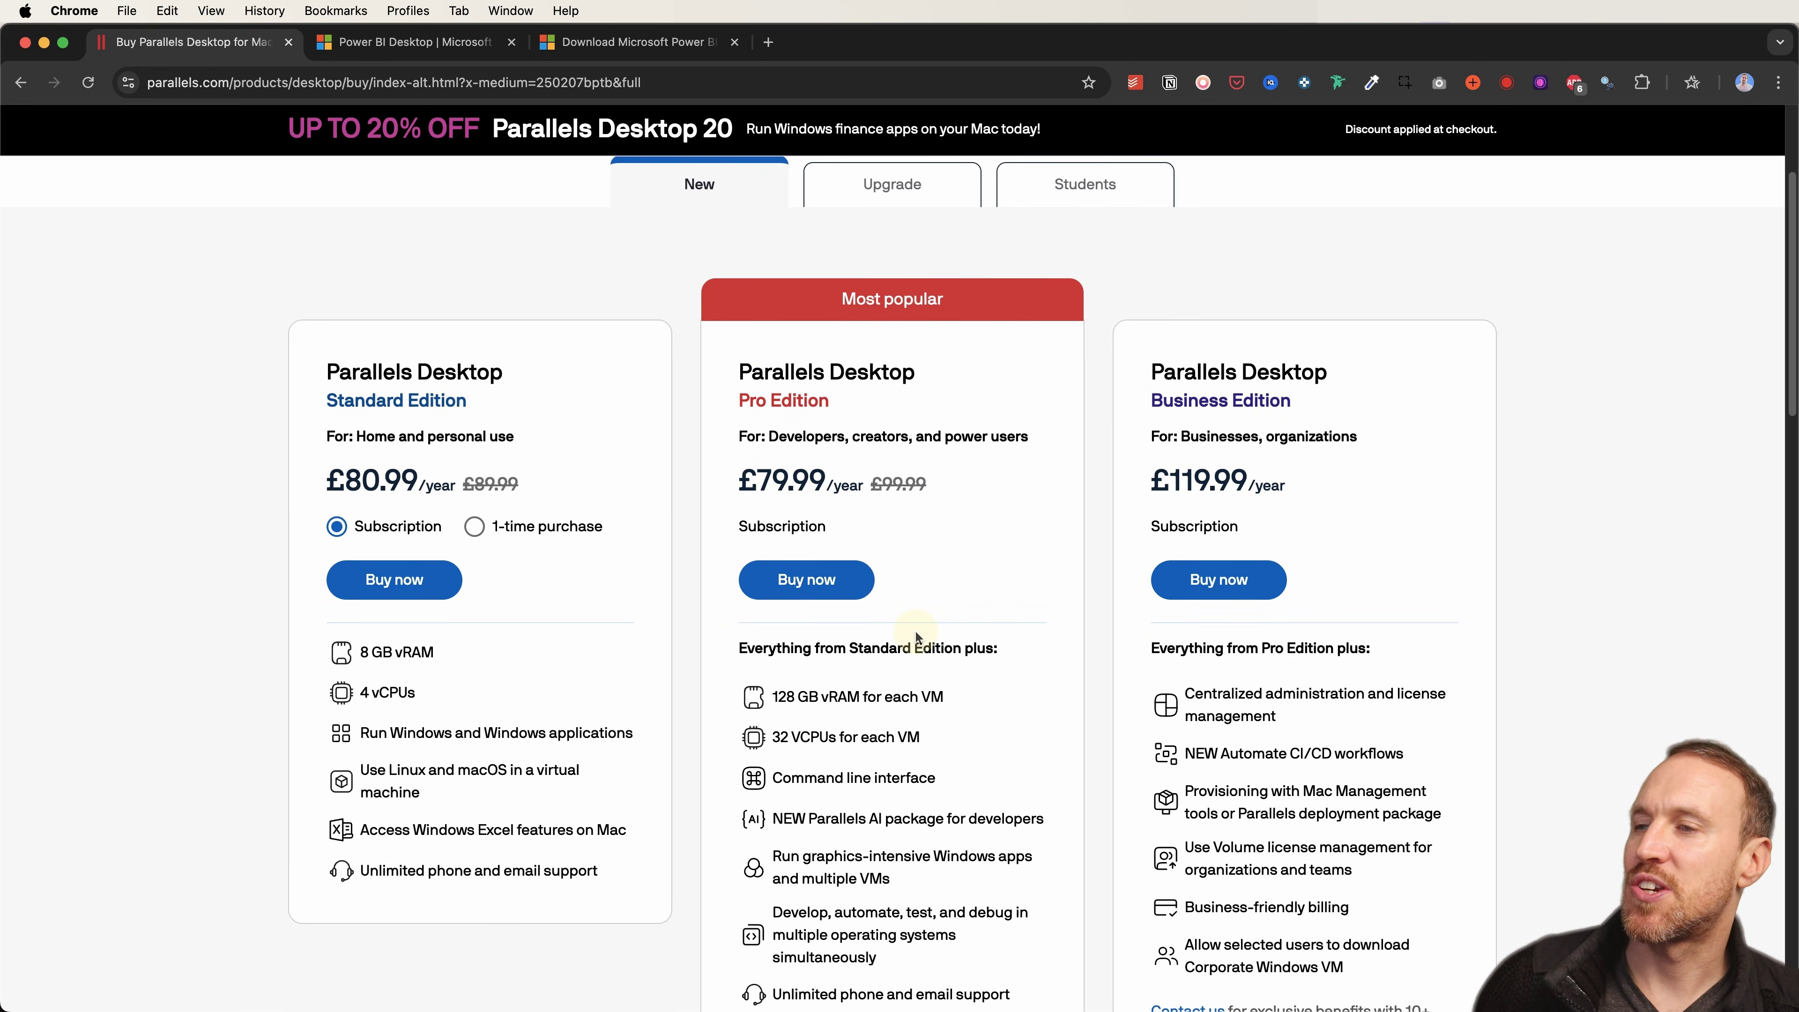
click(1086, 188)
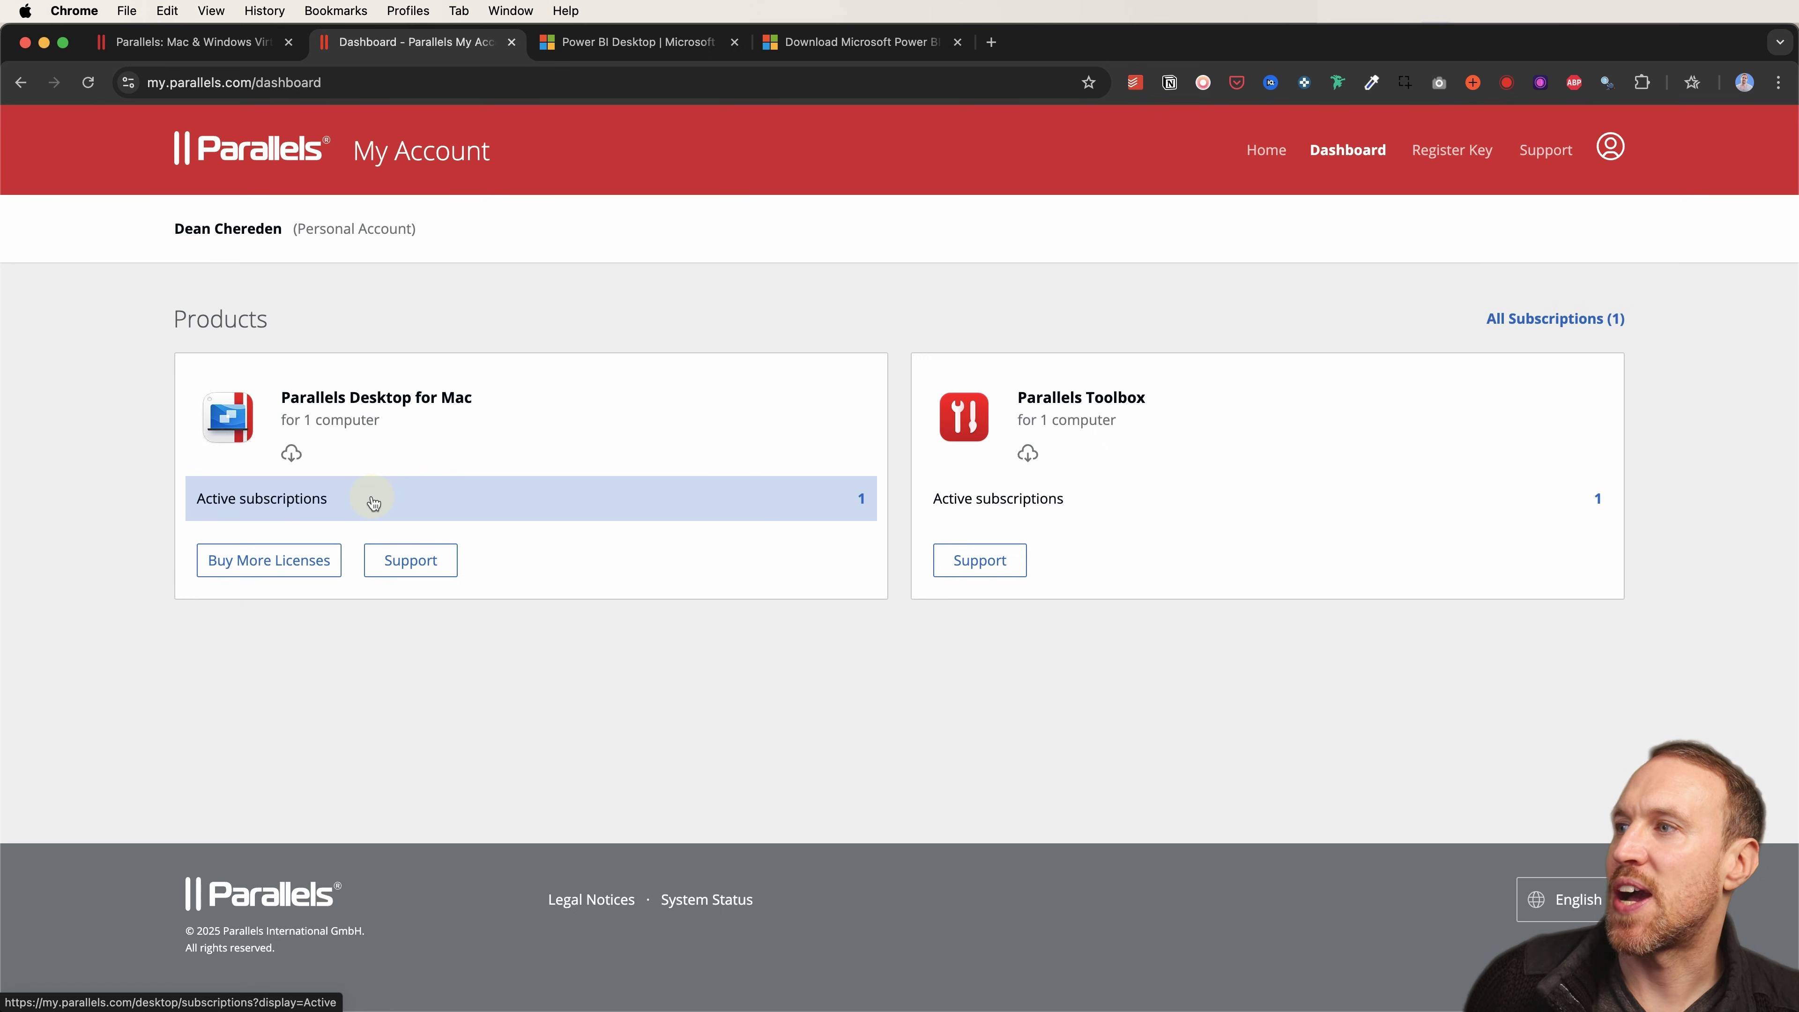
Save the Parallels Desktop for Mac Automatic Installer to Downloads and launch it
click(292, 454)
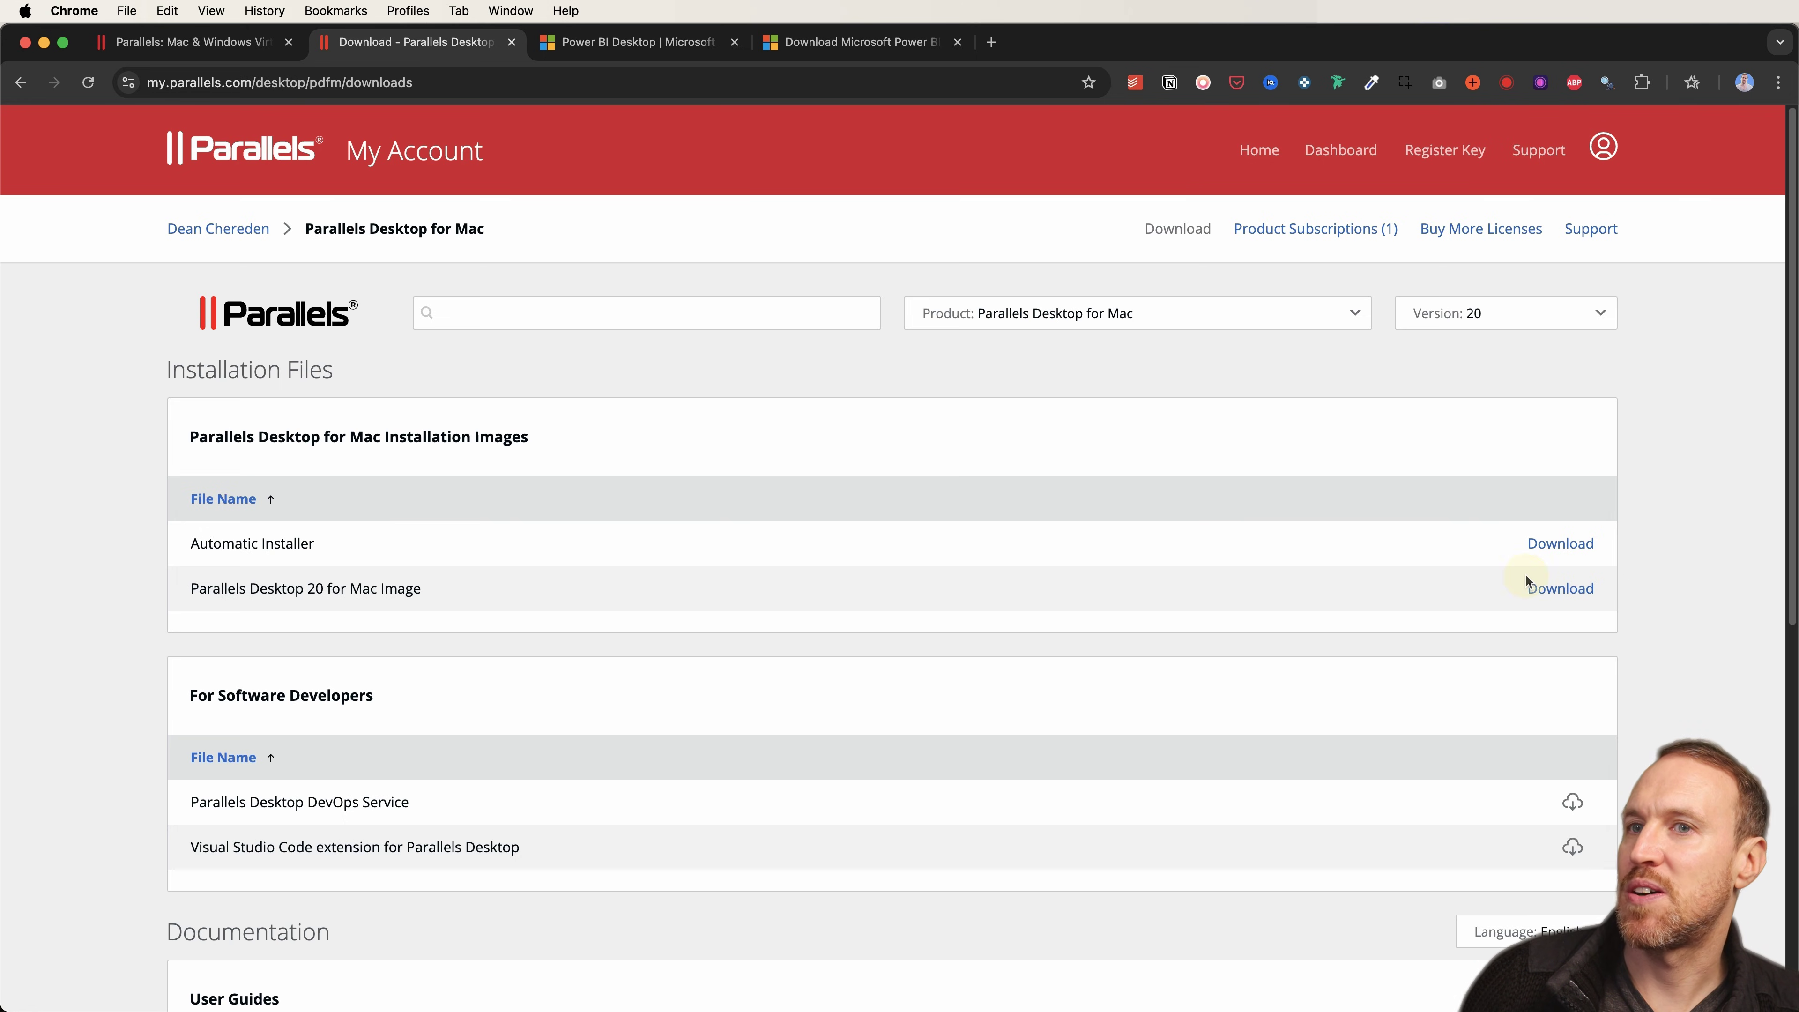
click(1565, 544)
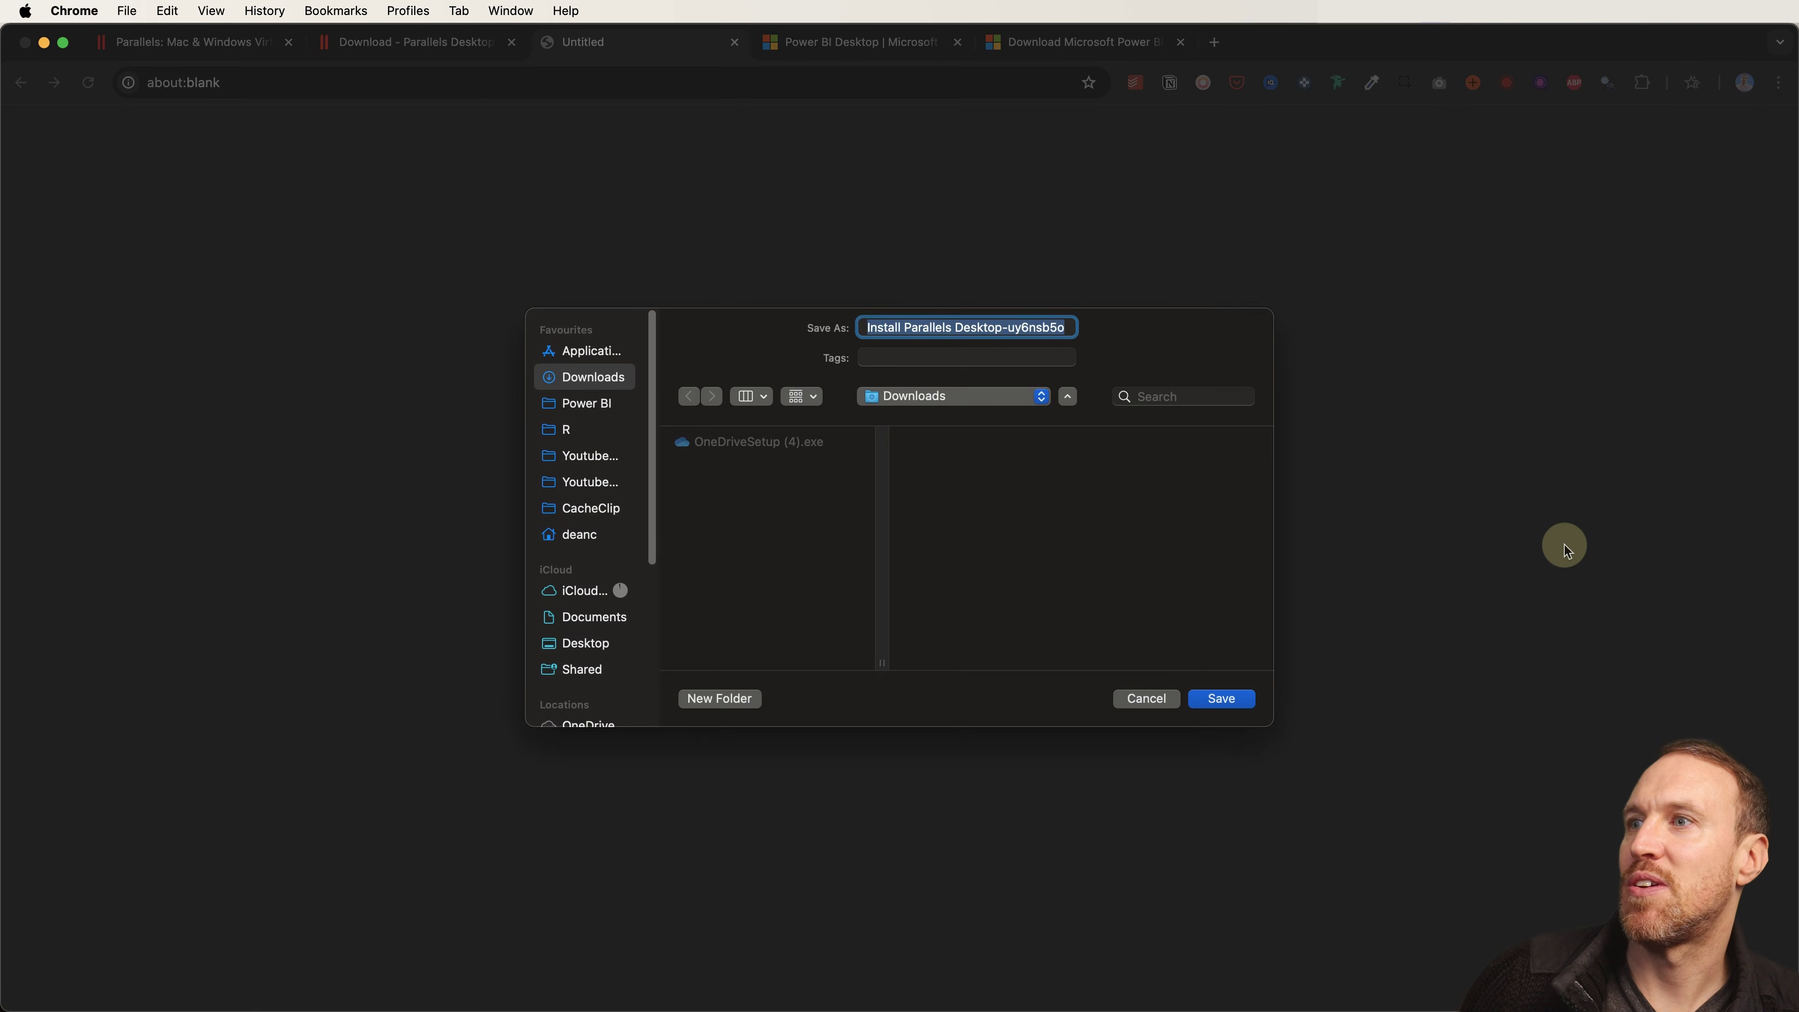
click(1221, 677)
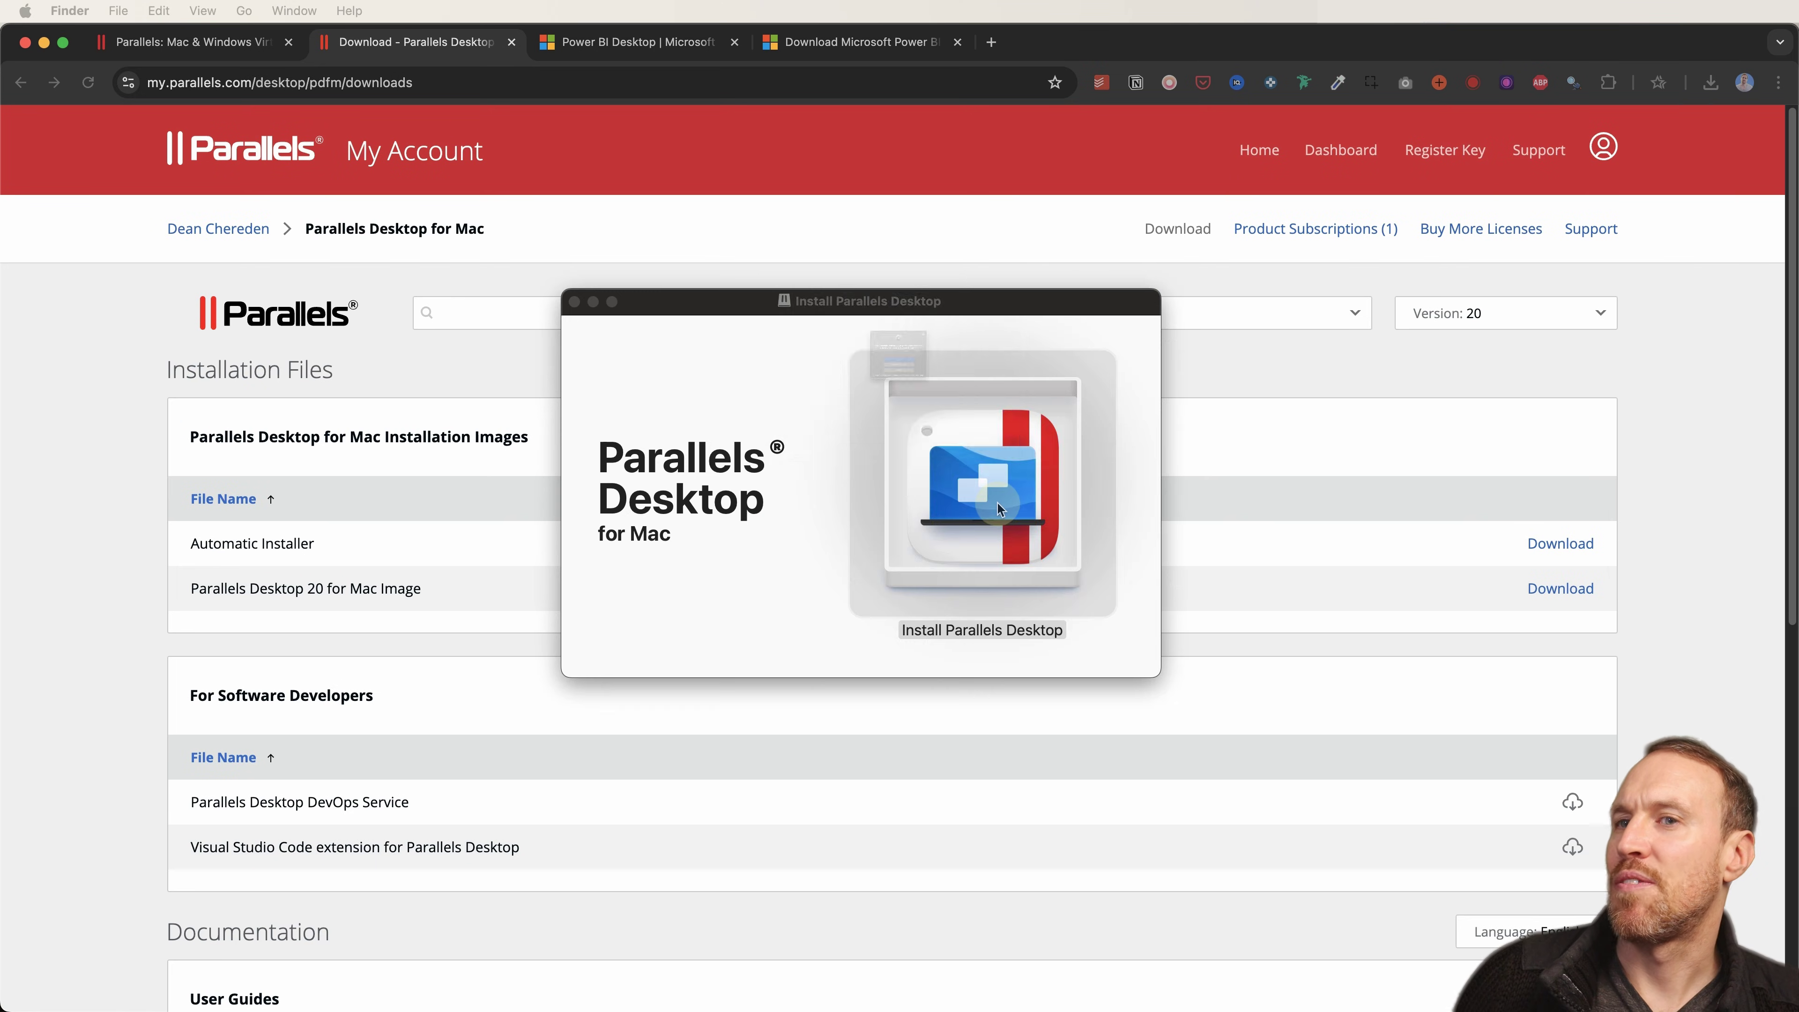
double_click(997, 501)
click(1006, 506)
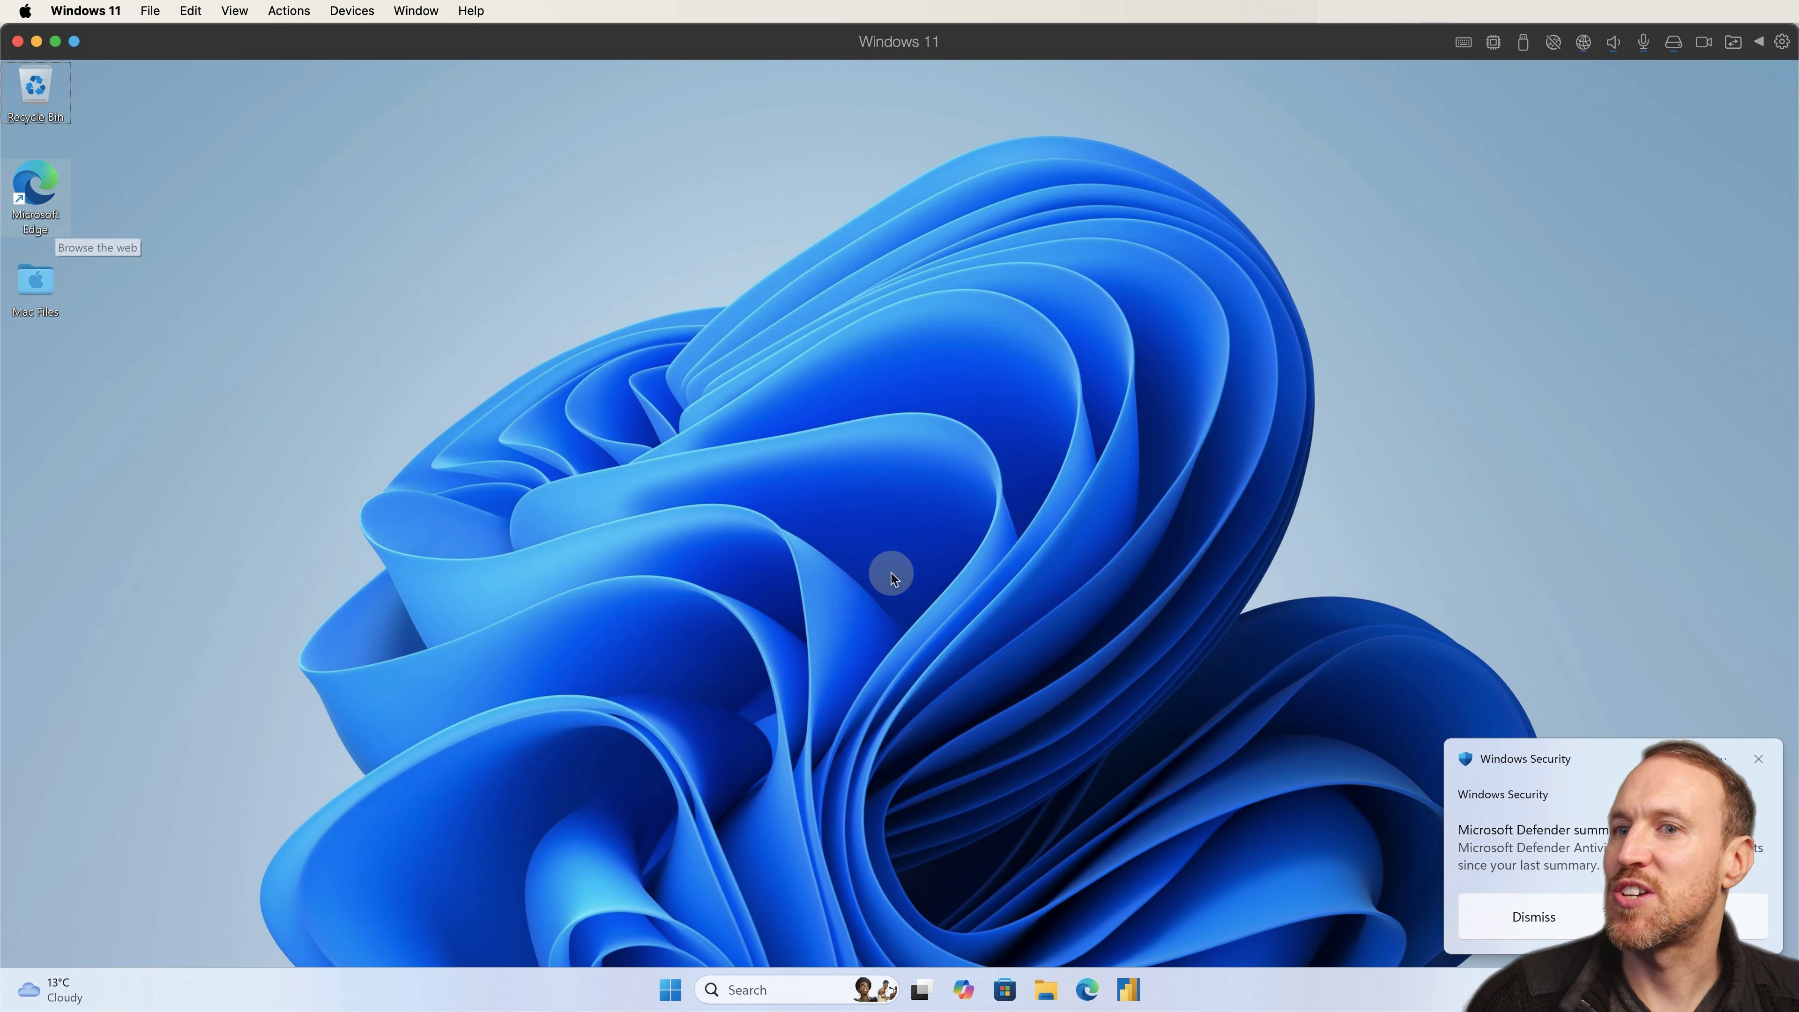
click(51, 225)
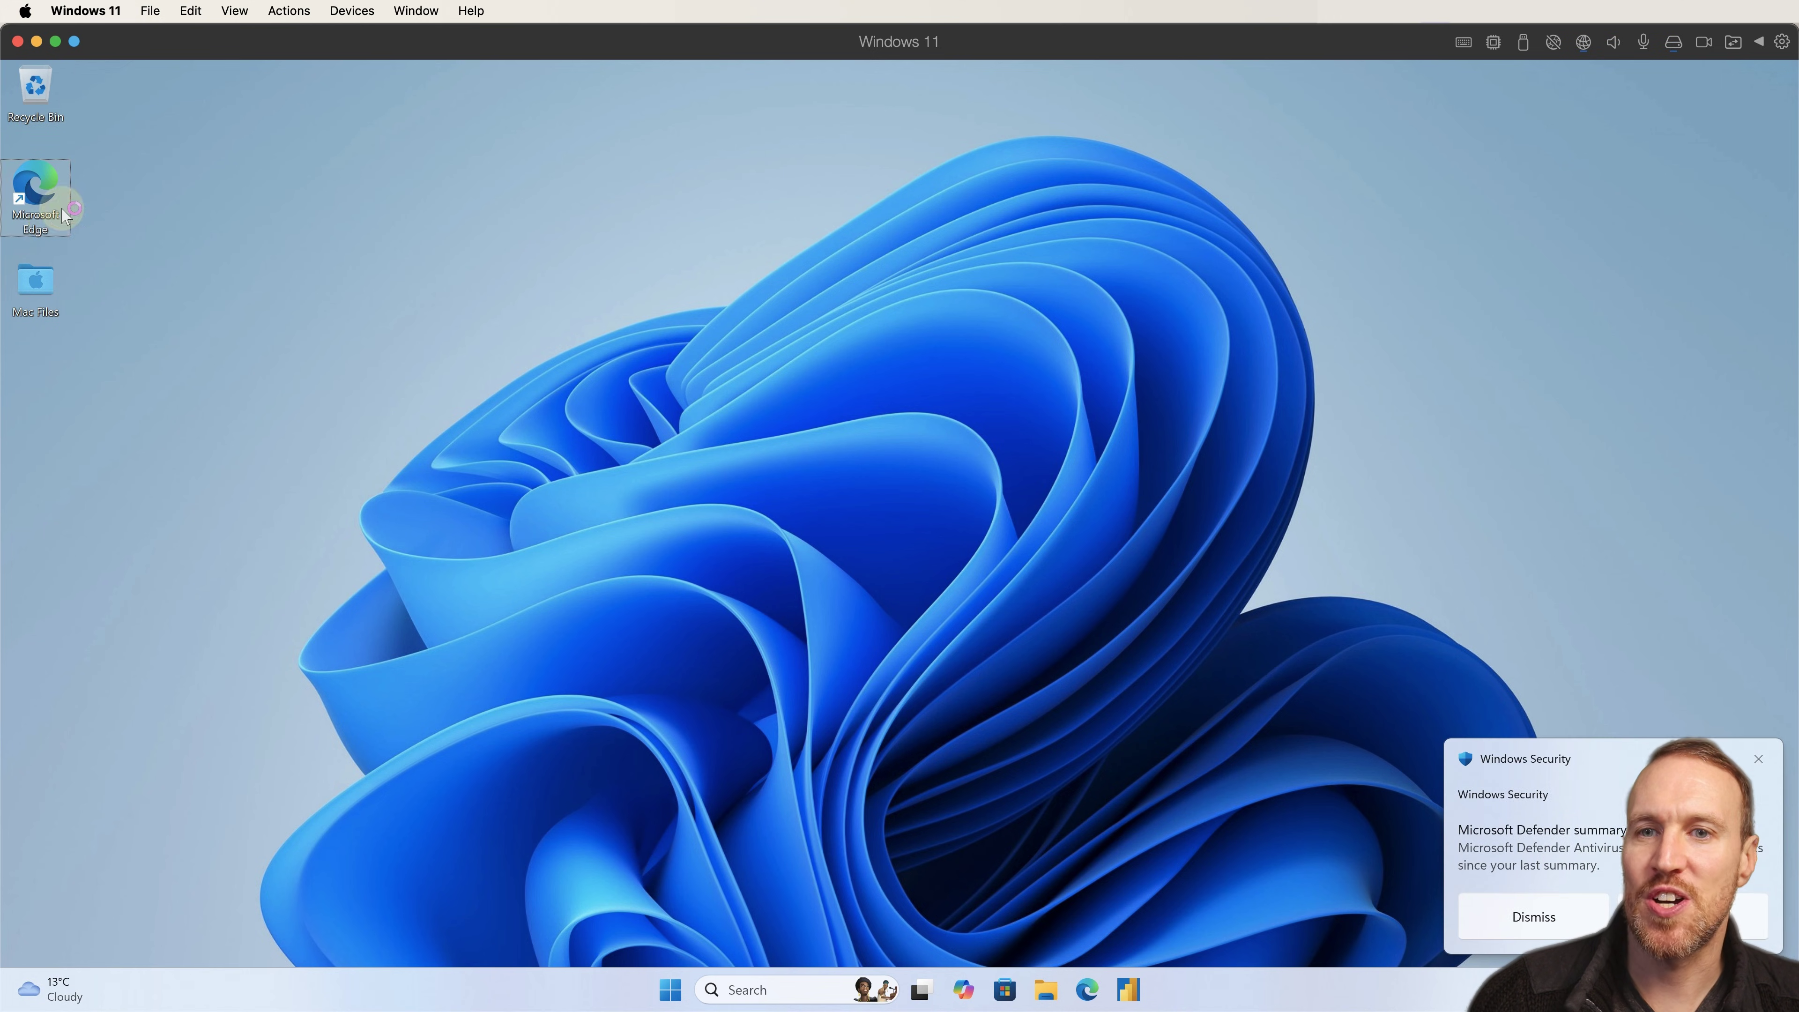
click(1759, 760)
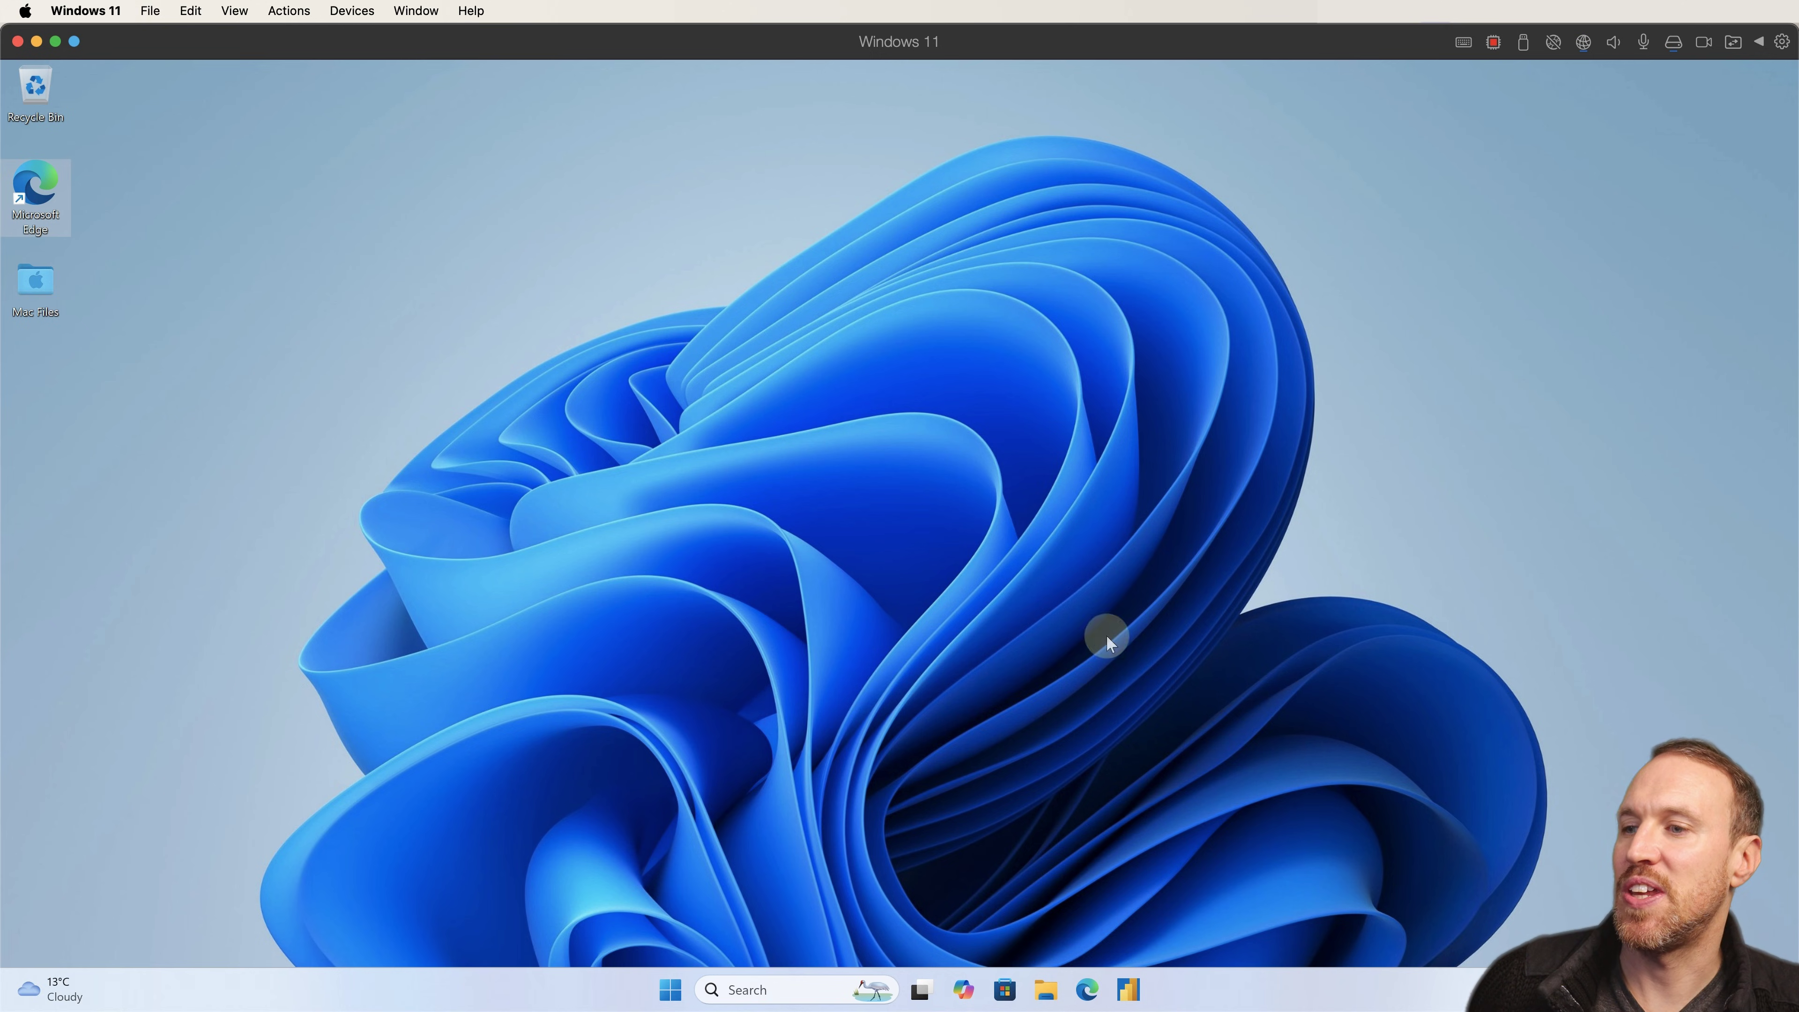
Open the HR gender diversity workbook from Documents, then bring up Microsoft Store
double_click(43, 292)
click(485, 602)
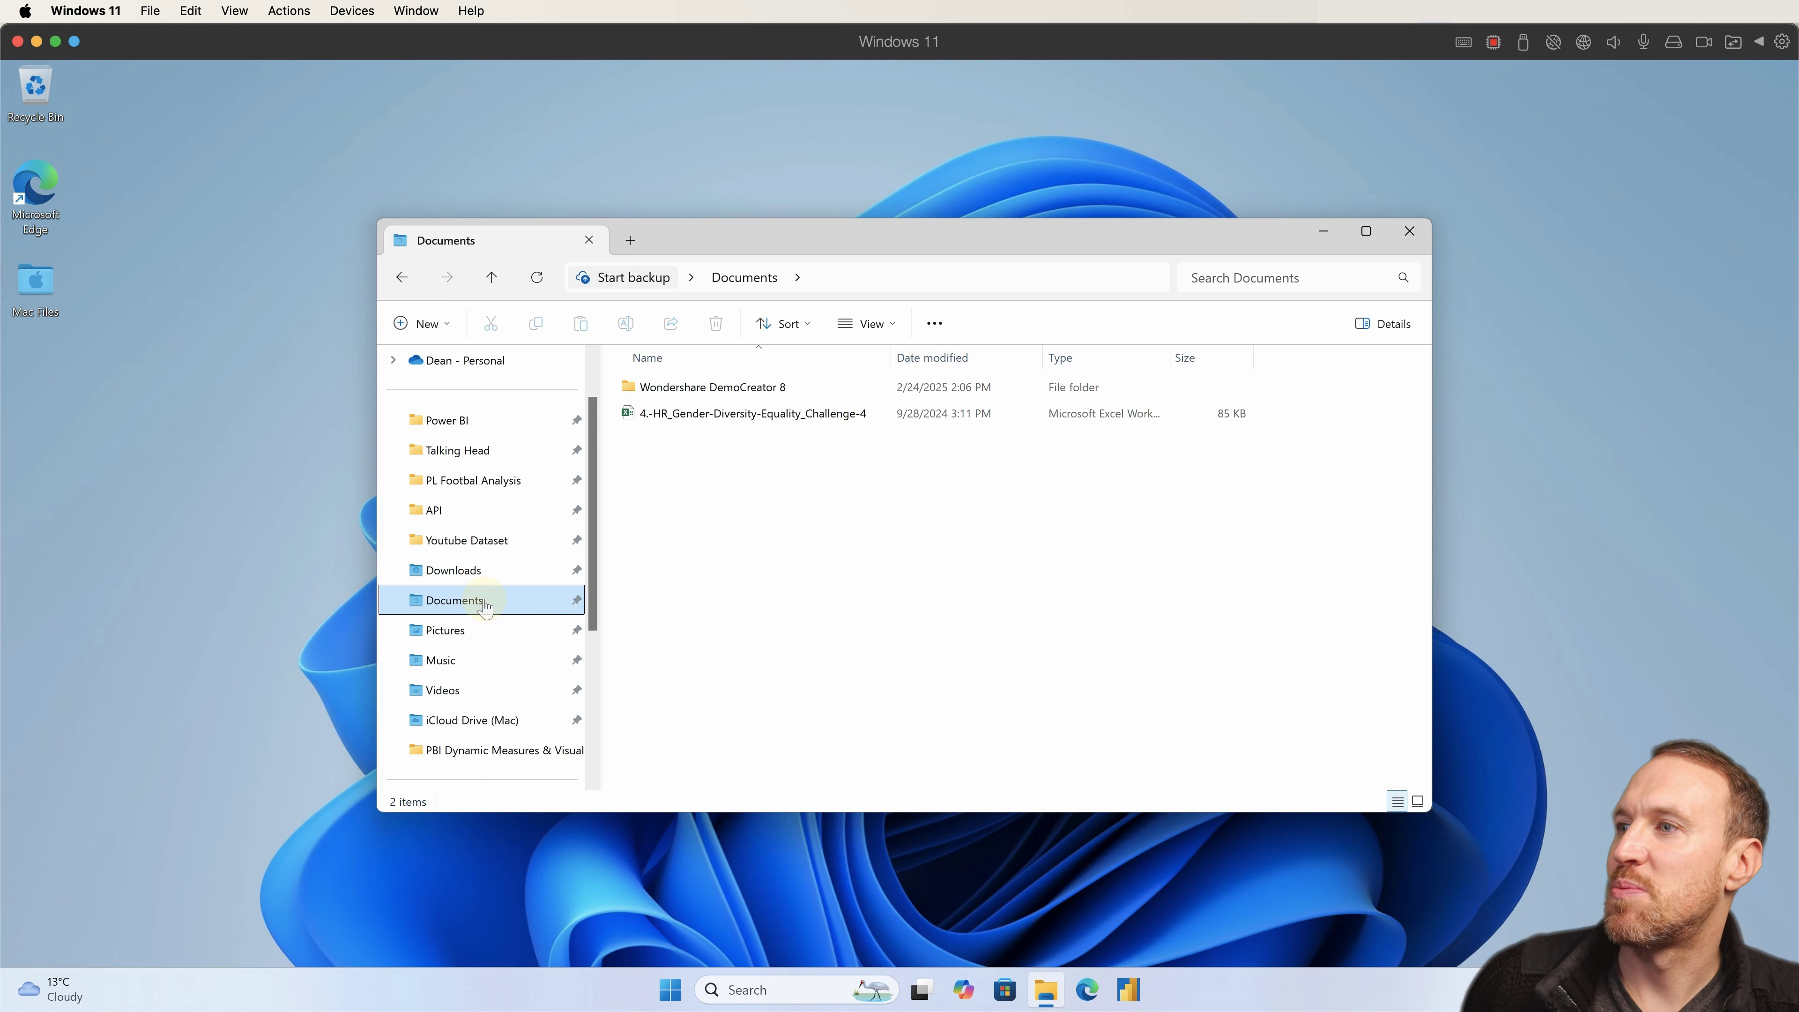
double_click(659, 418)
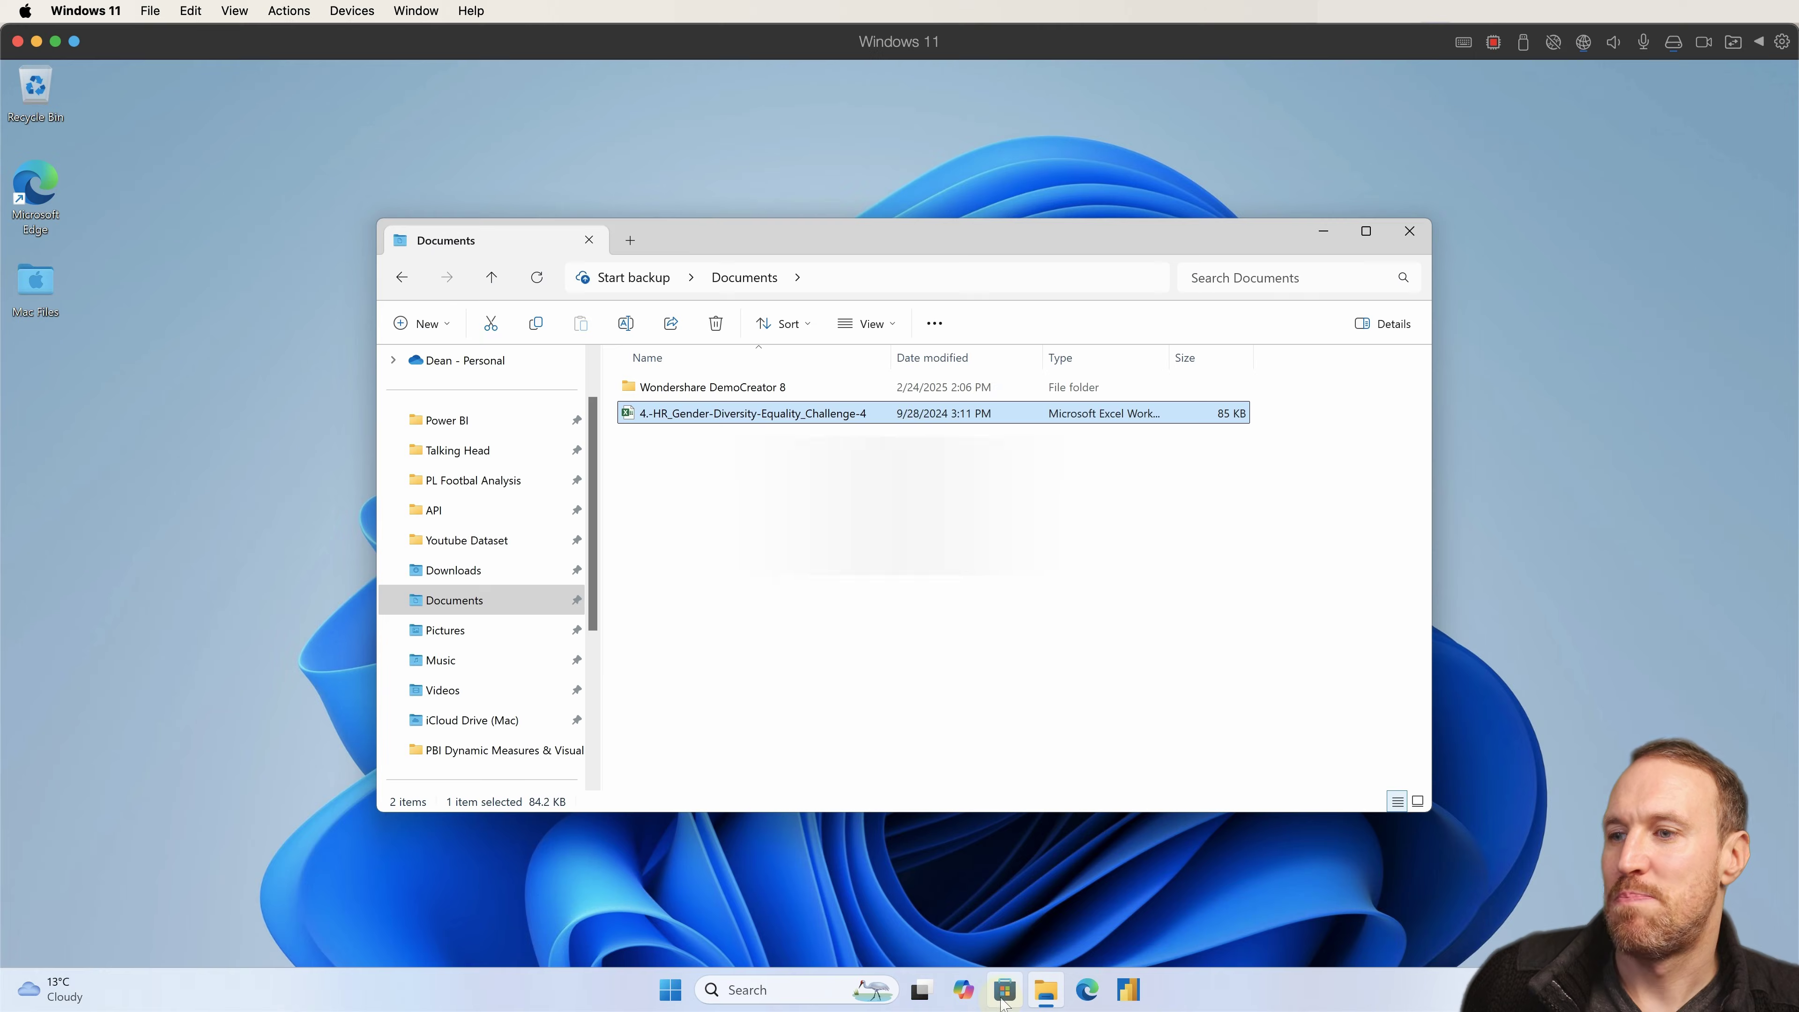
click(1004, 999)
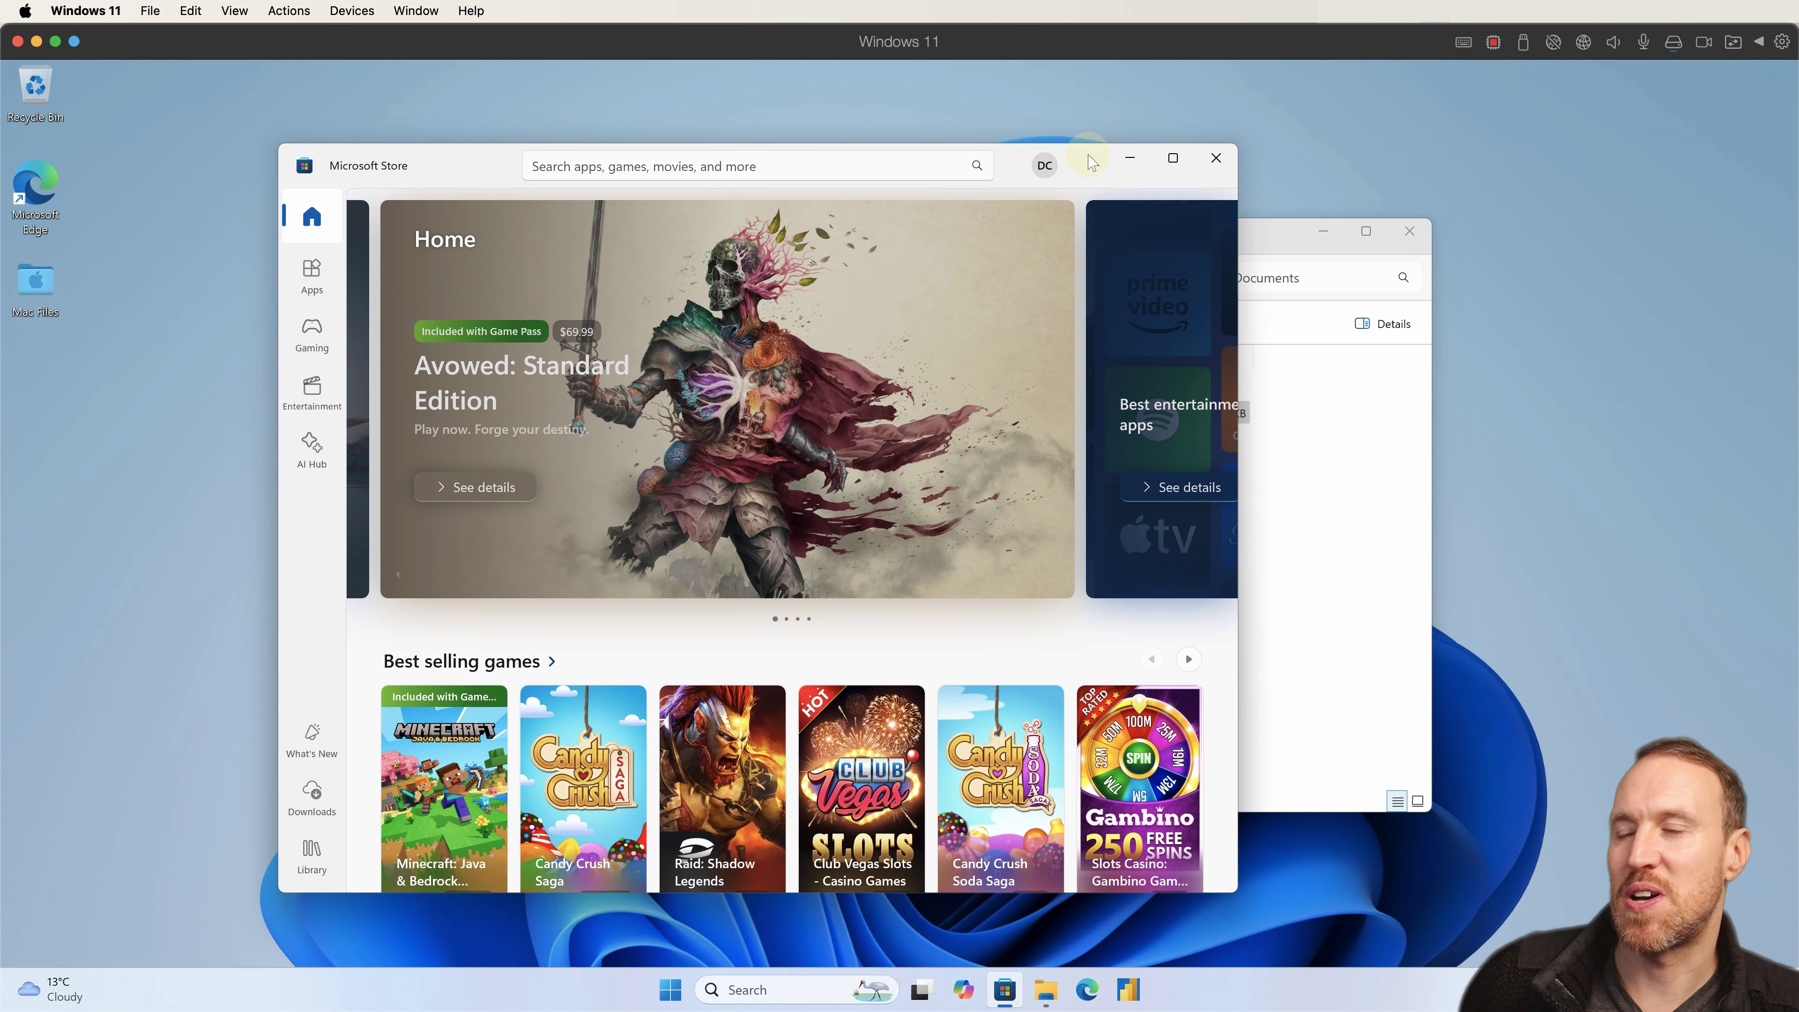
Maximize the Store, search 'power bi', and open Power BI Desktop from its product page
double_click(1091, 162)
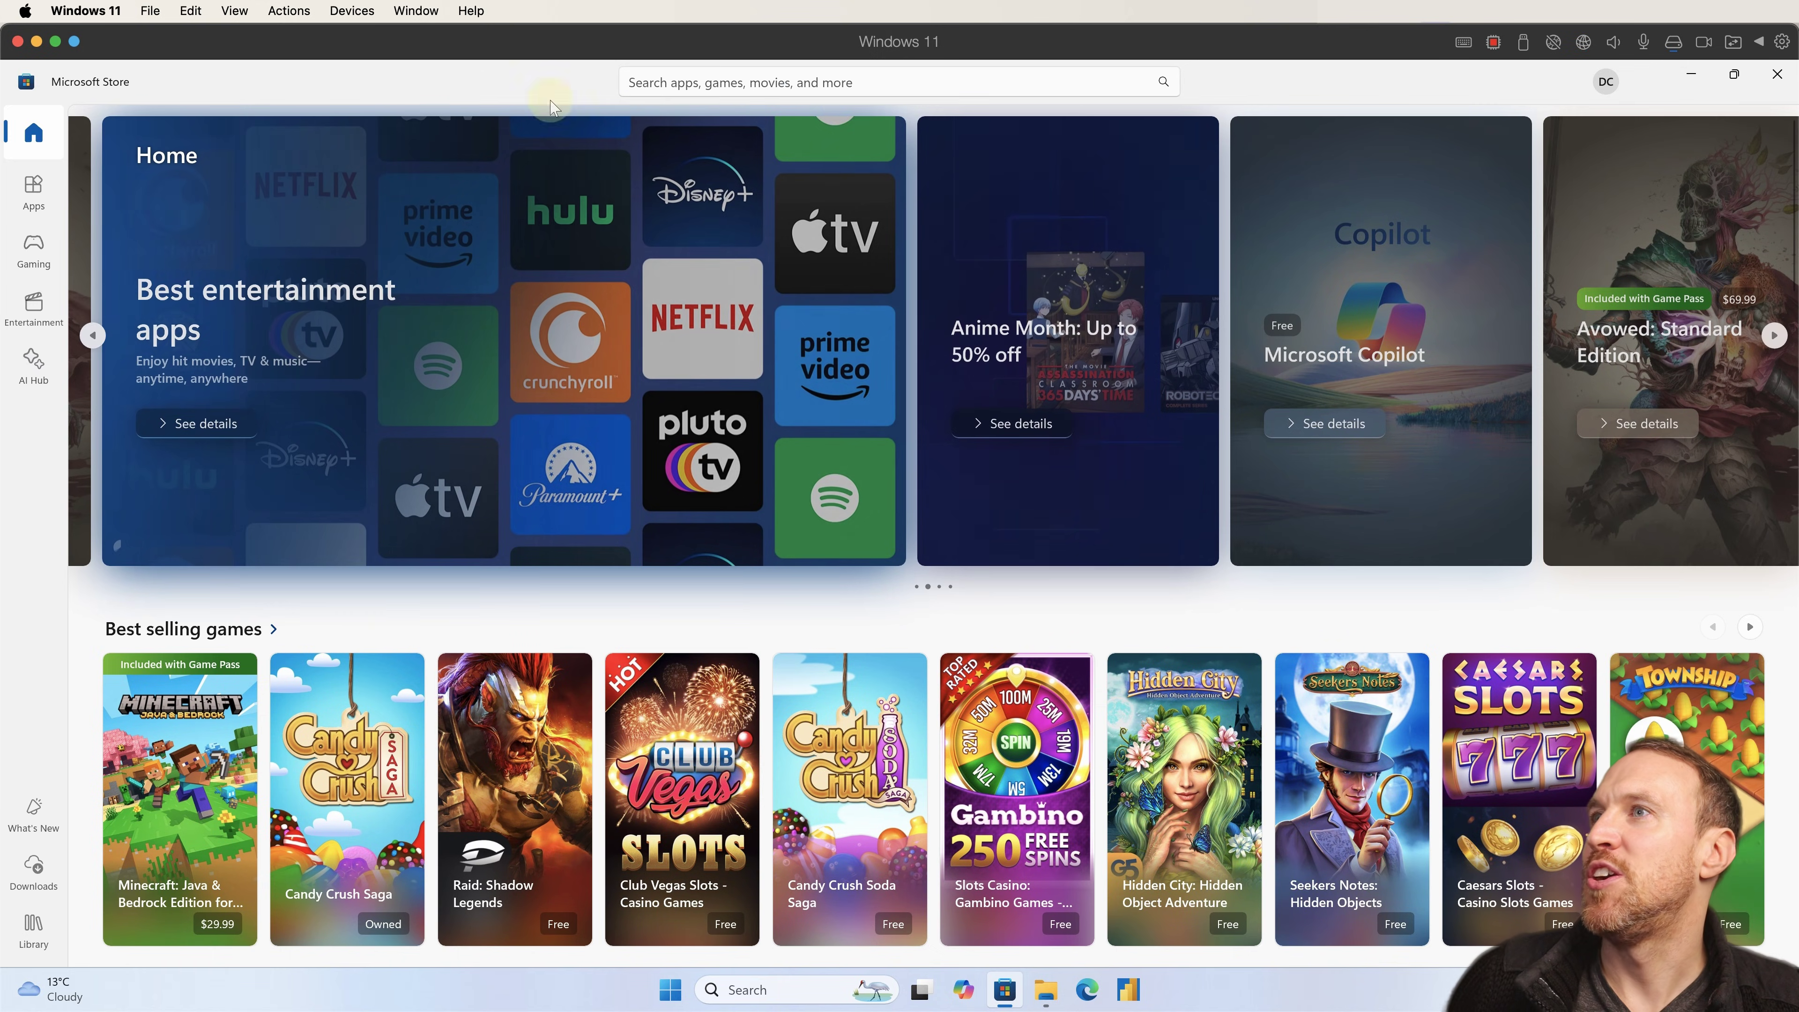
click(848, 86)
click(763, 179)
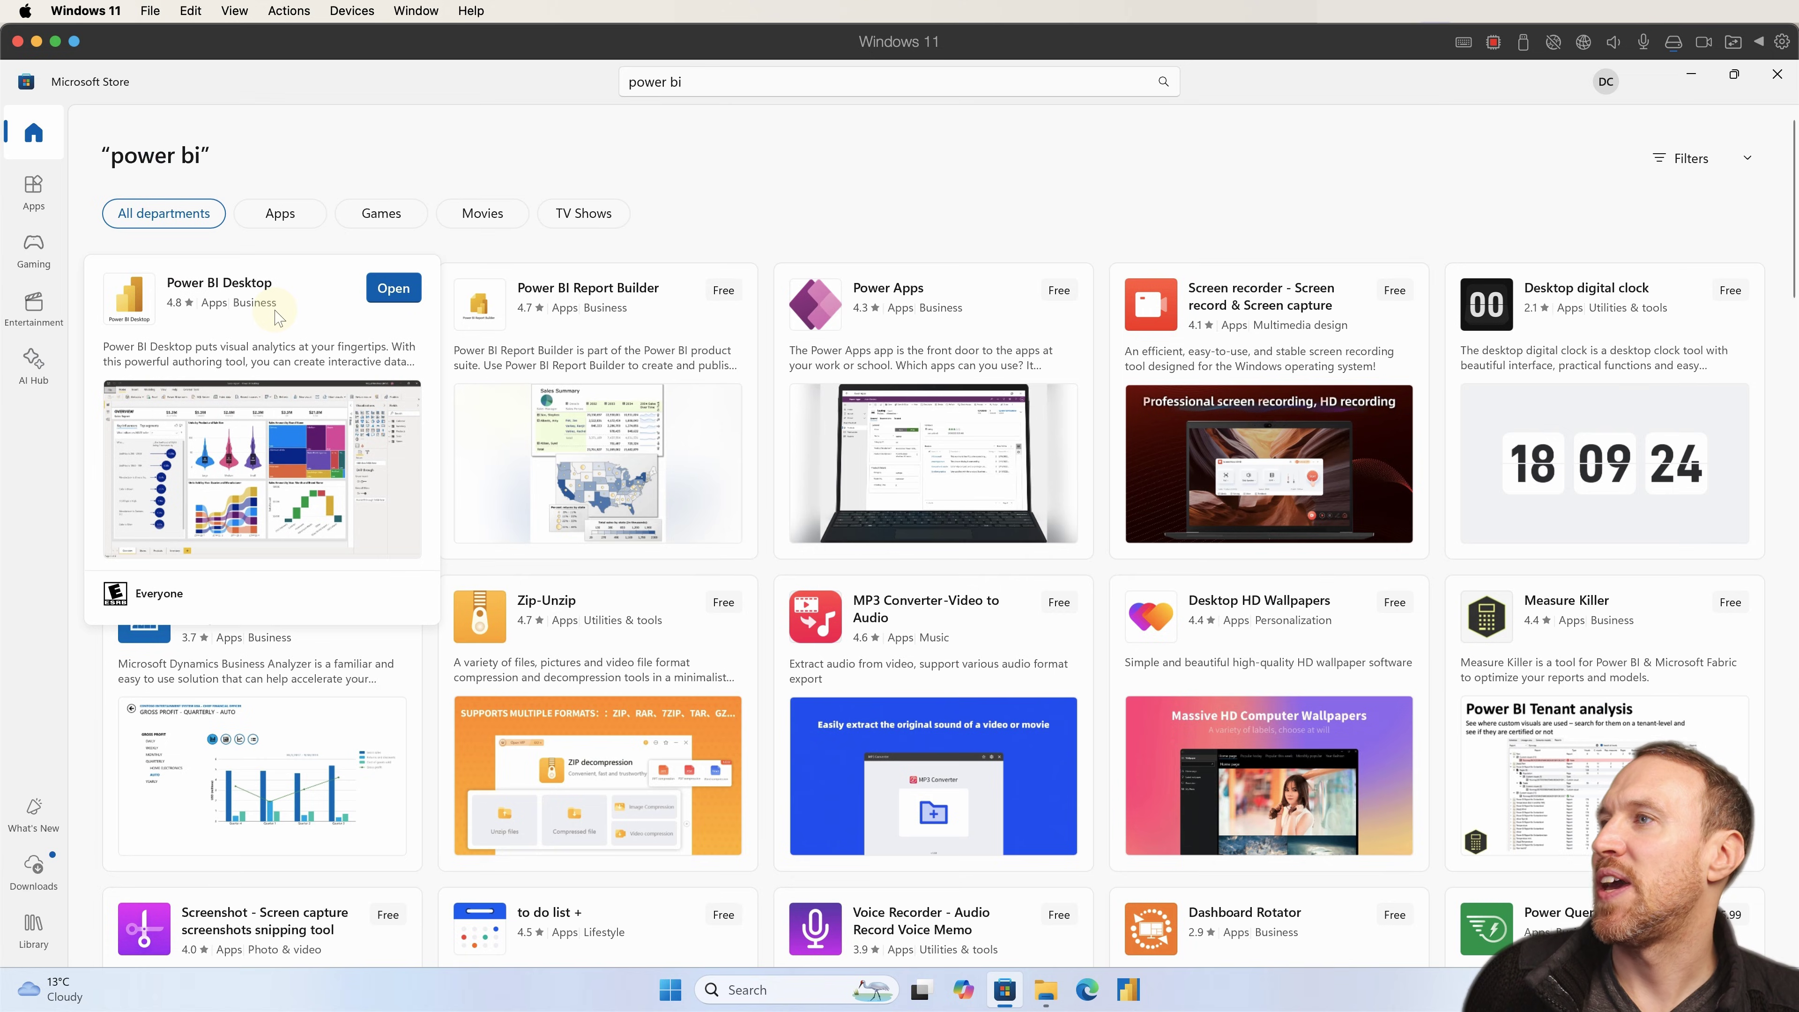
click(277, 316)
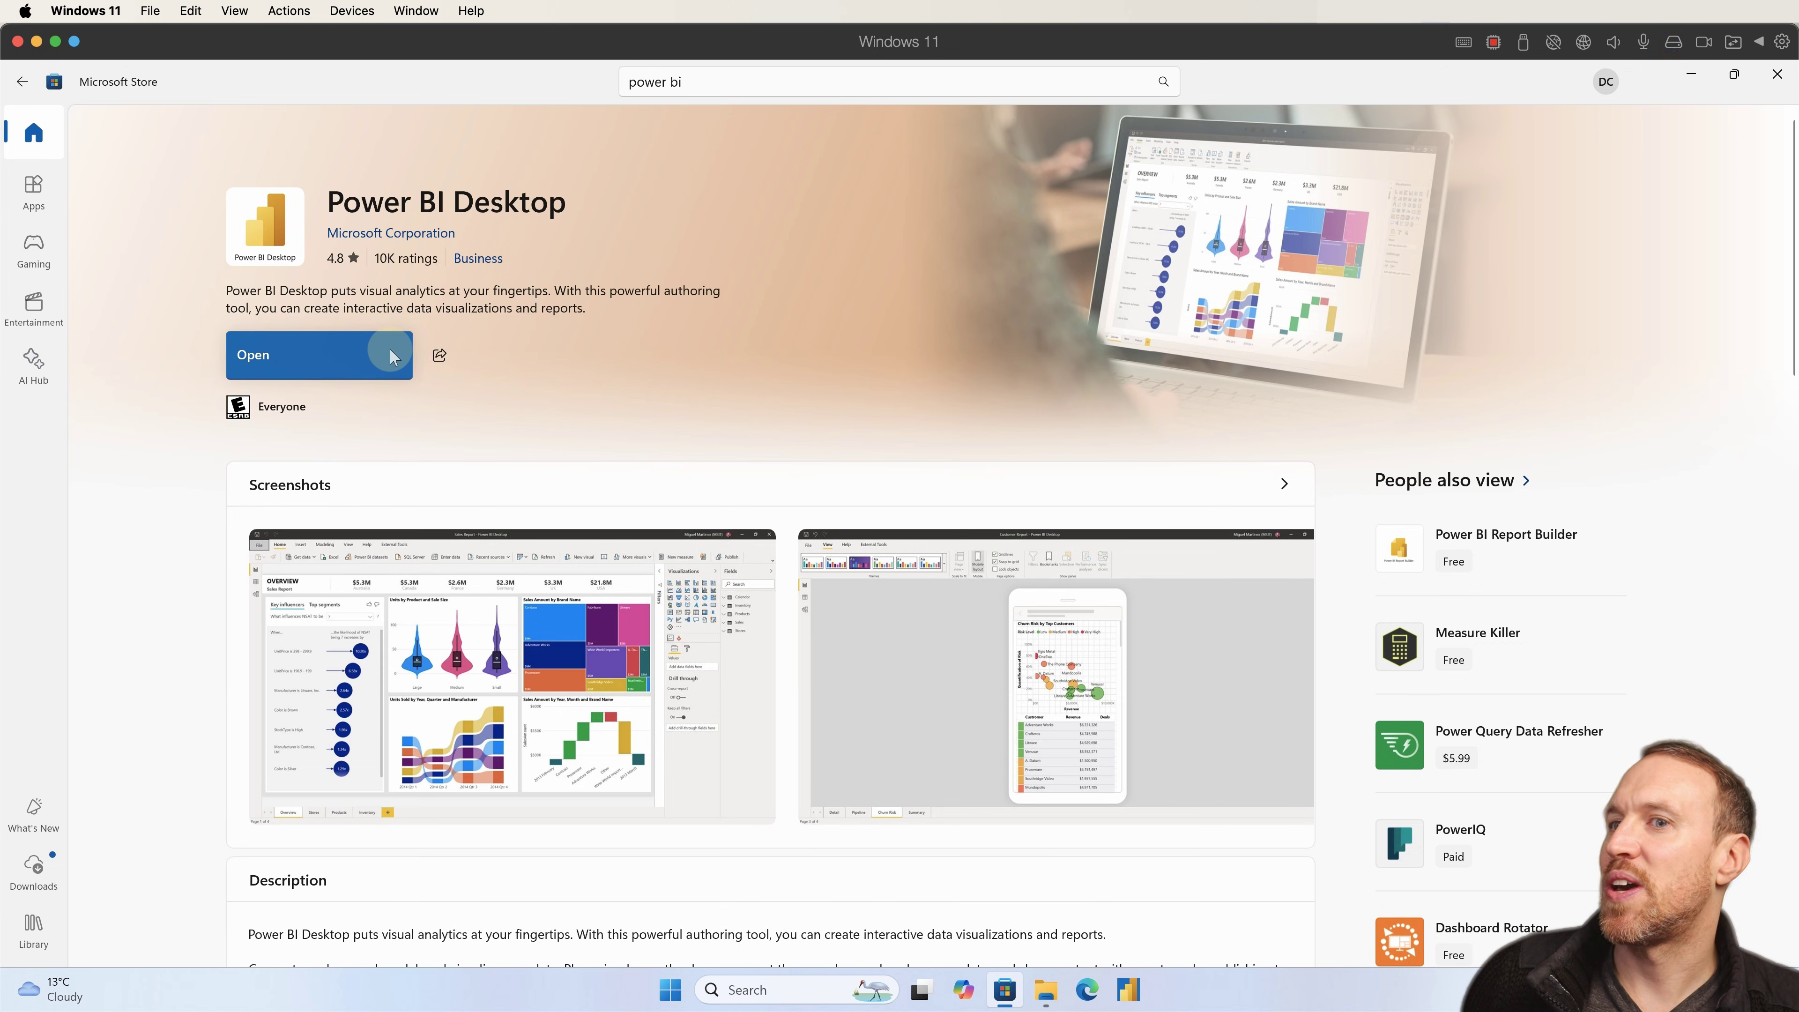
click(282, 358)
Show the Mac's hardware details from the Apple menu
click(85, 10)
mouse_move(24, 10)
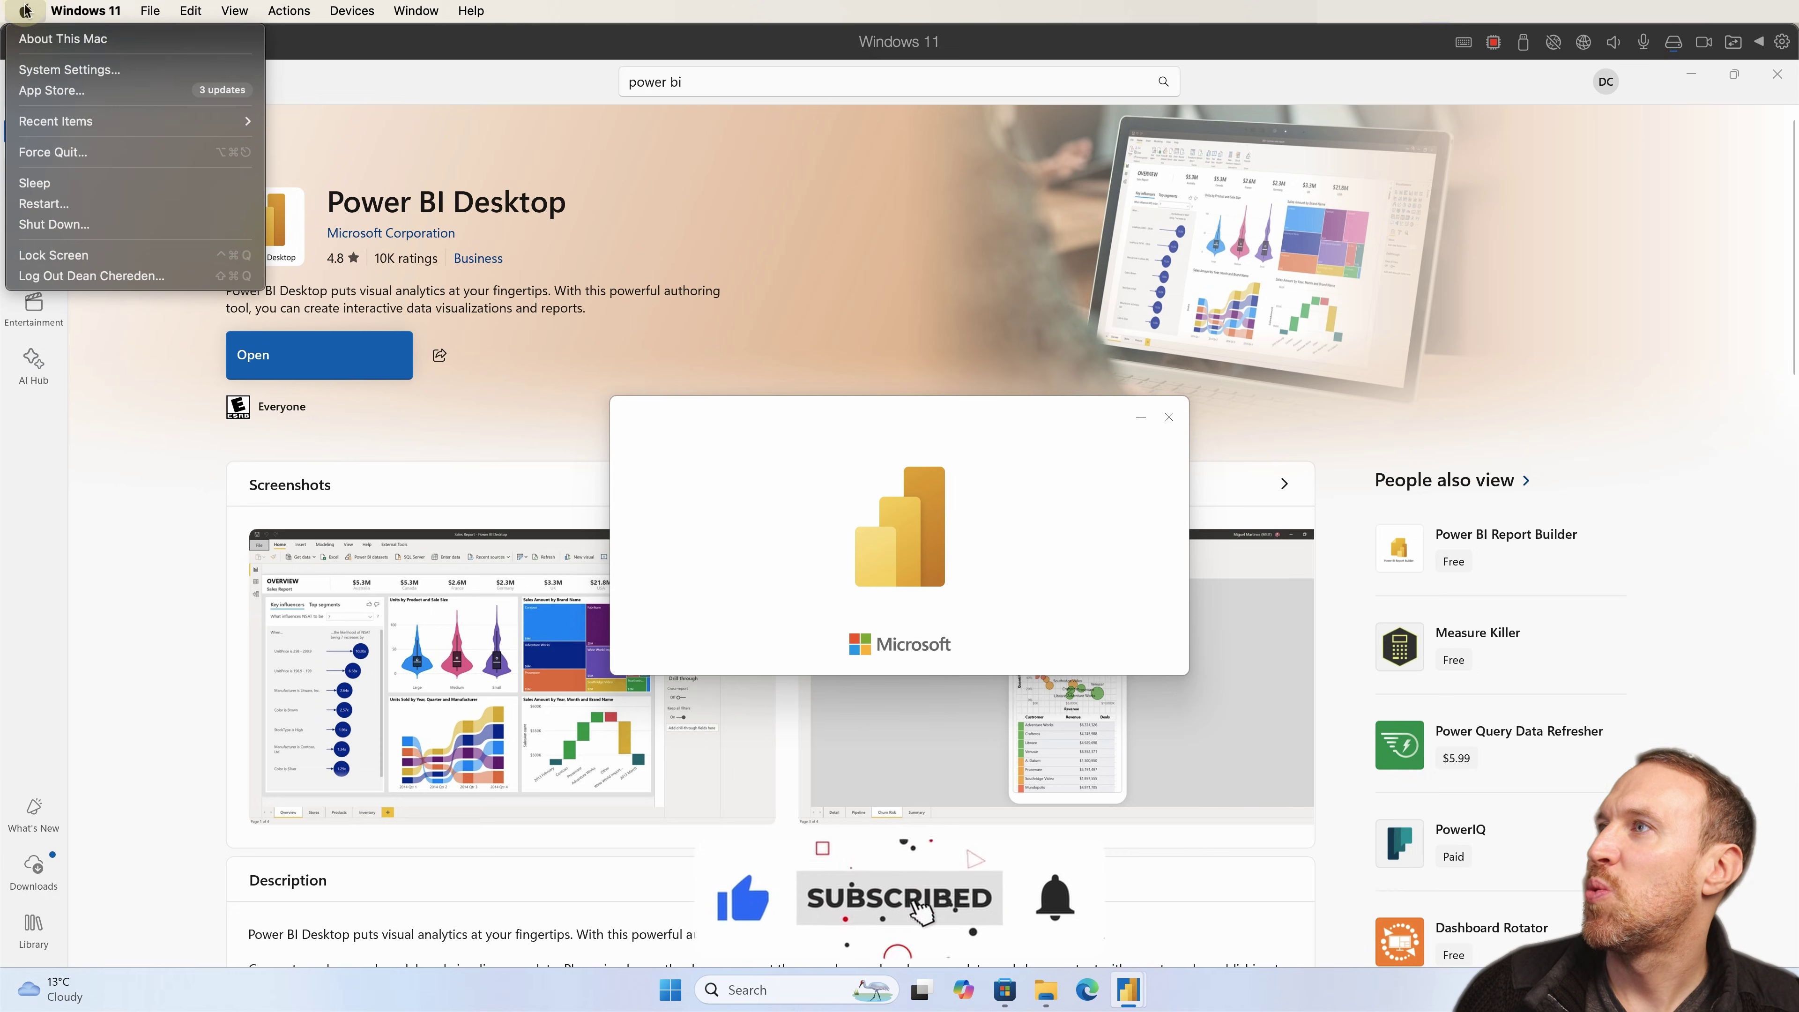
click(79, 40)
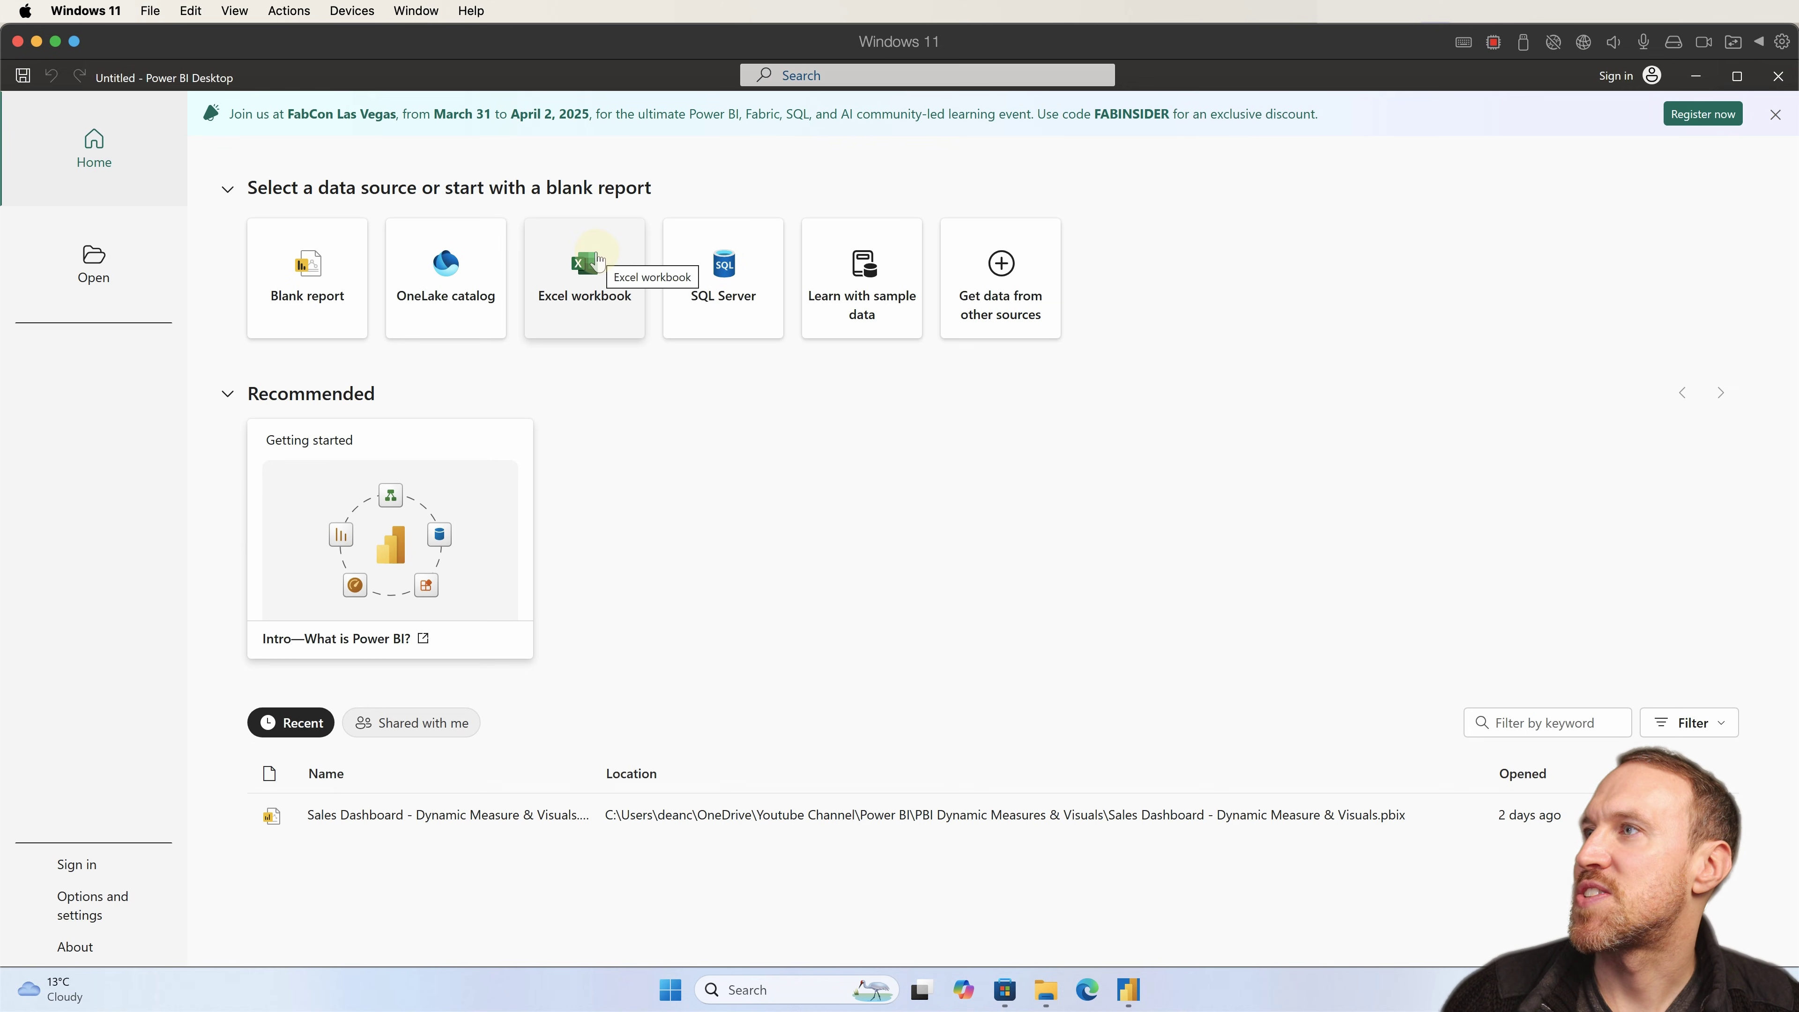
Start a blank report, import the HR workbook's employee table, and refresh its preview
click(290, 262)
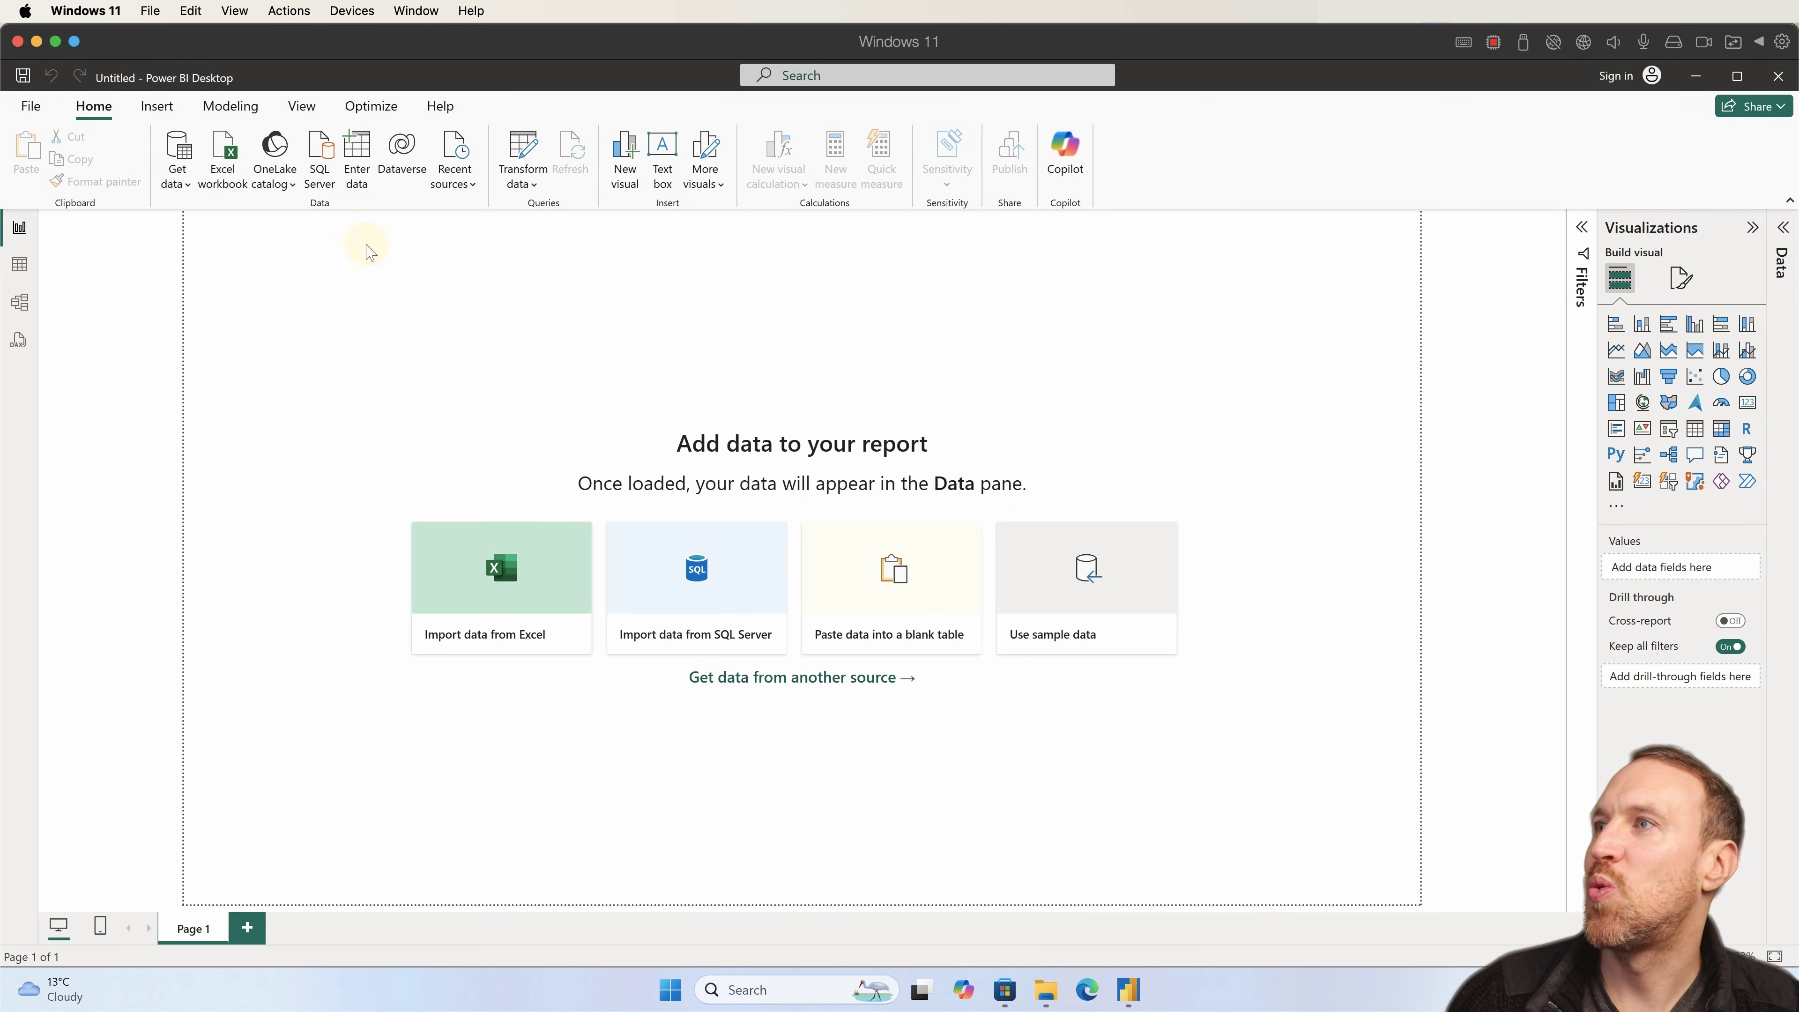
click(234, 189)
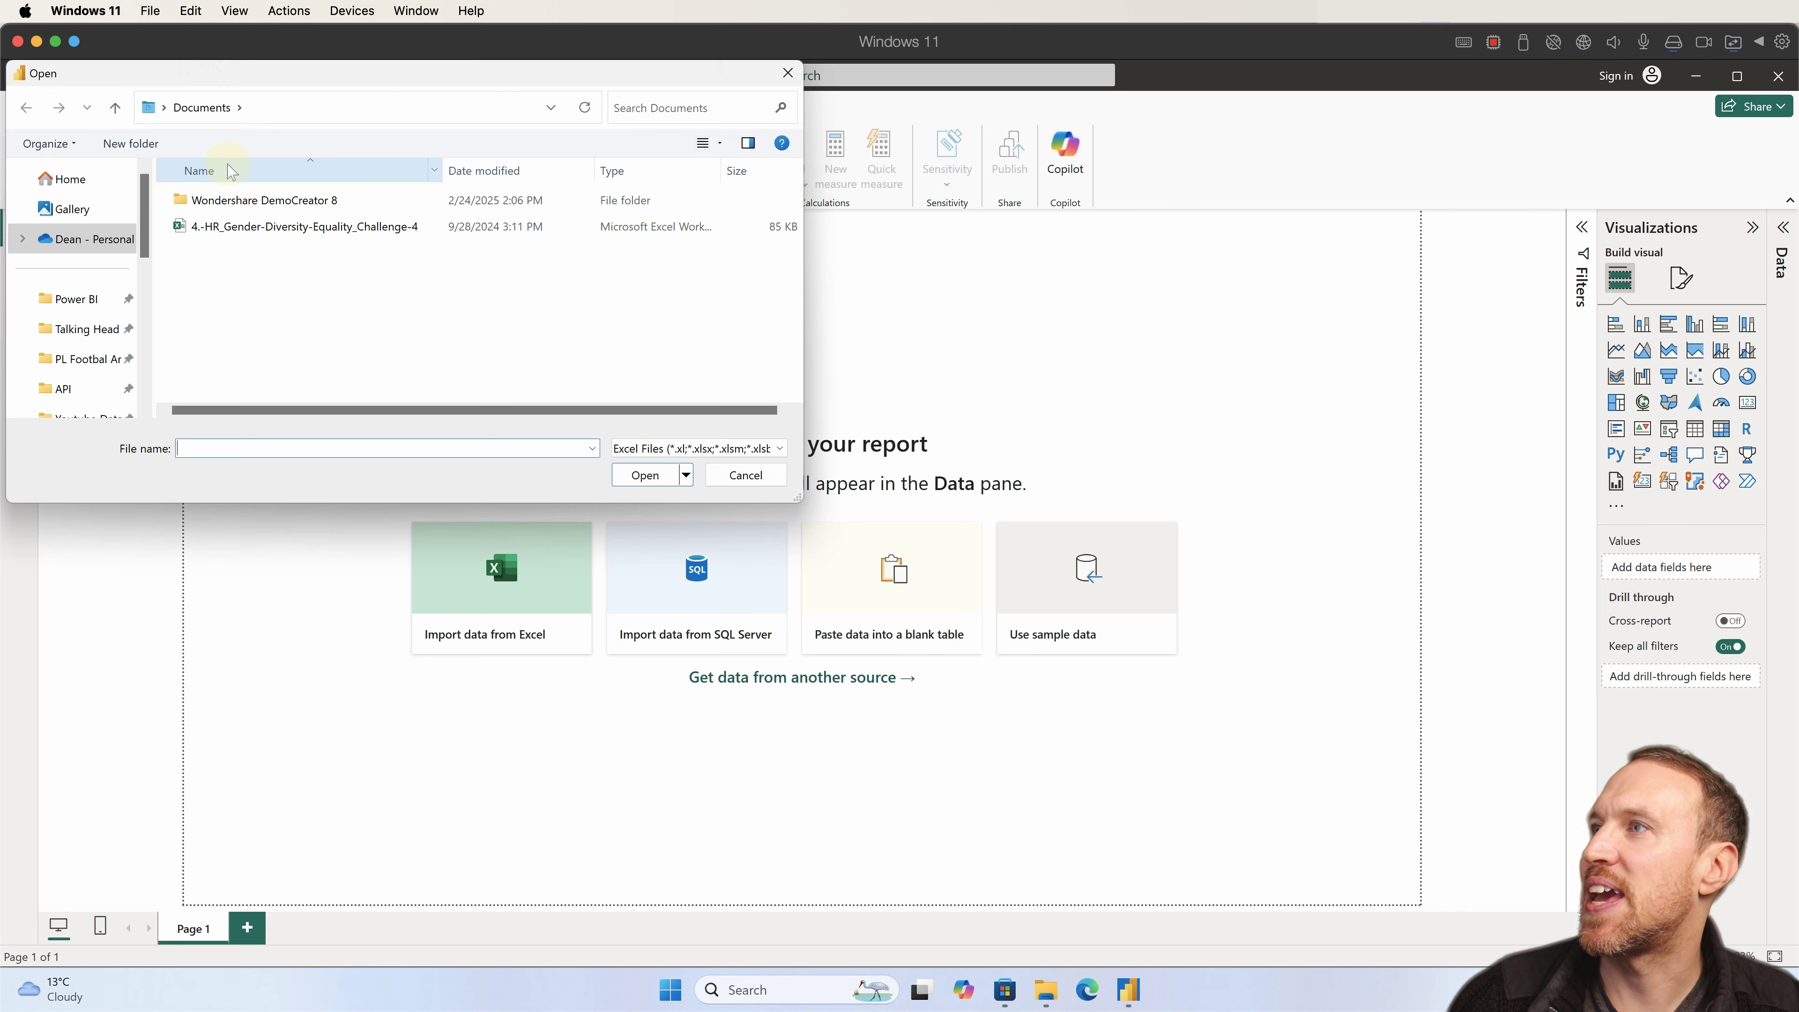
double_click(287, 226)
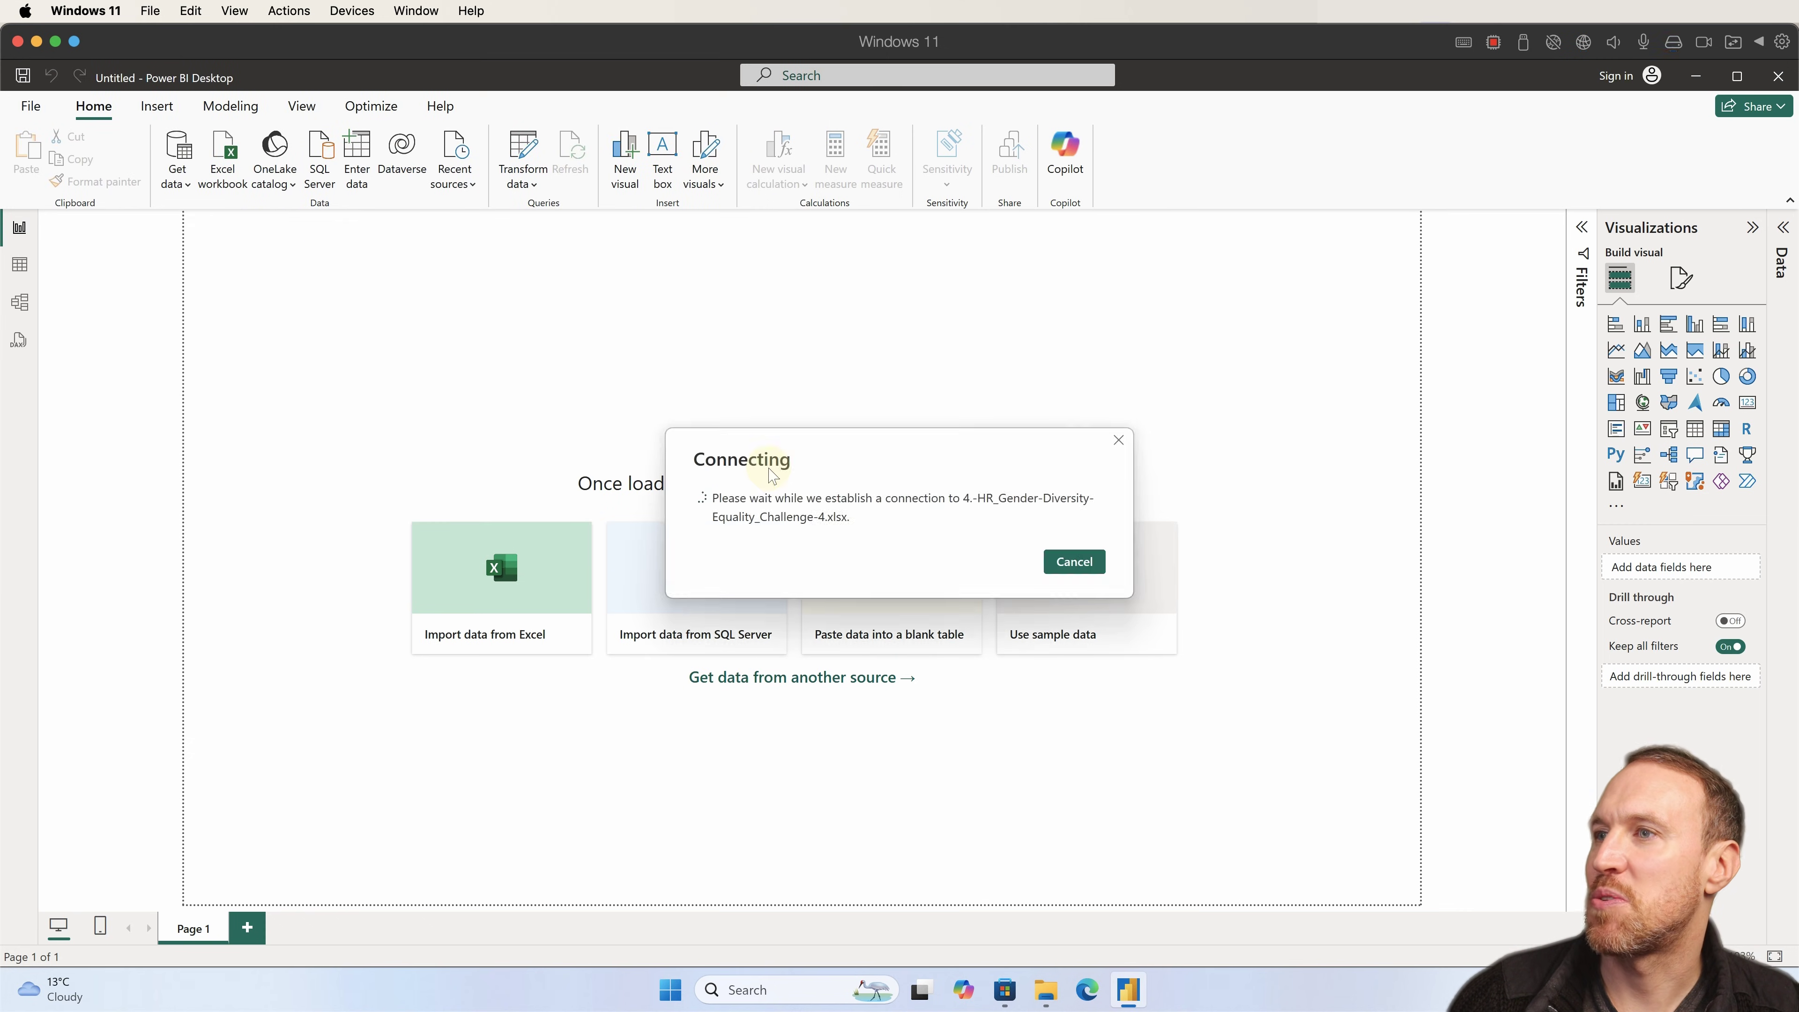
click(545, 341)
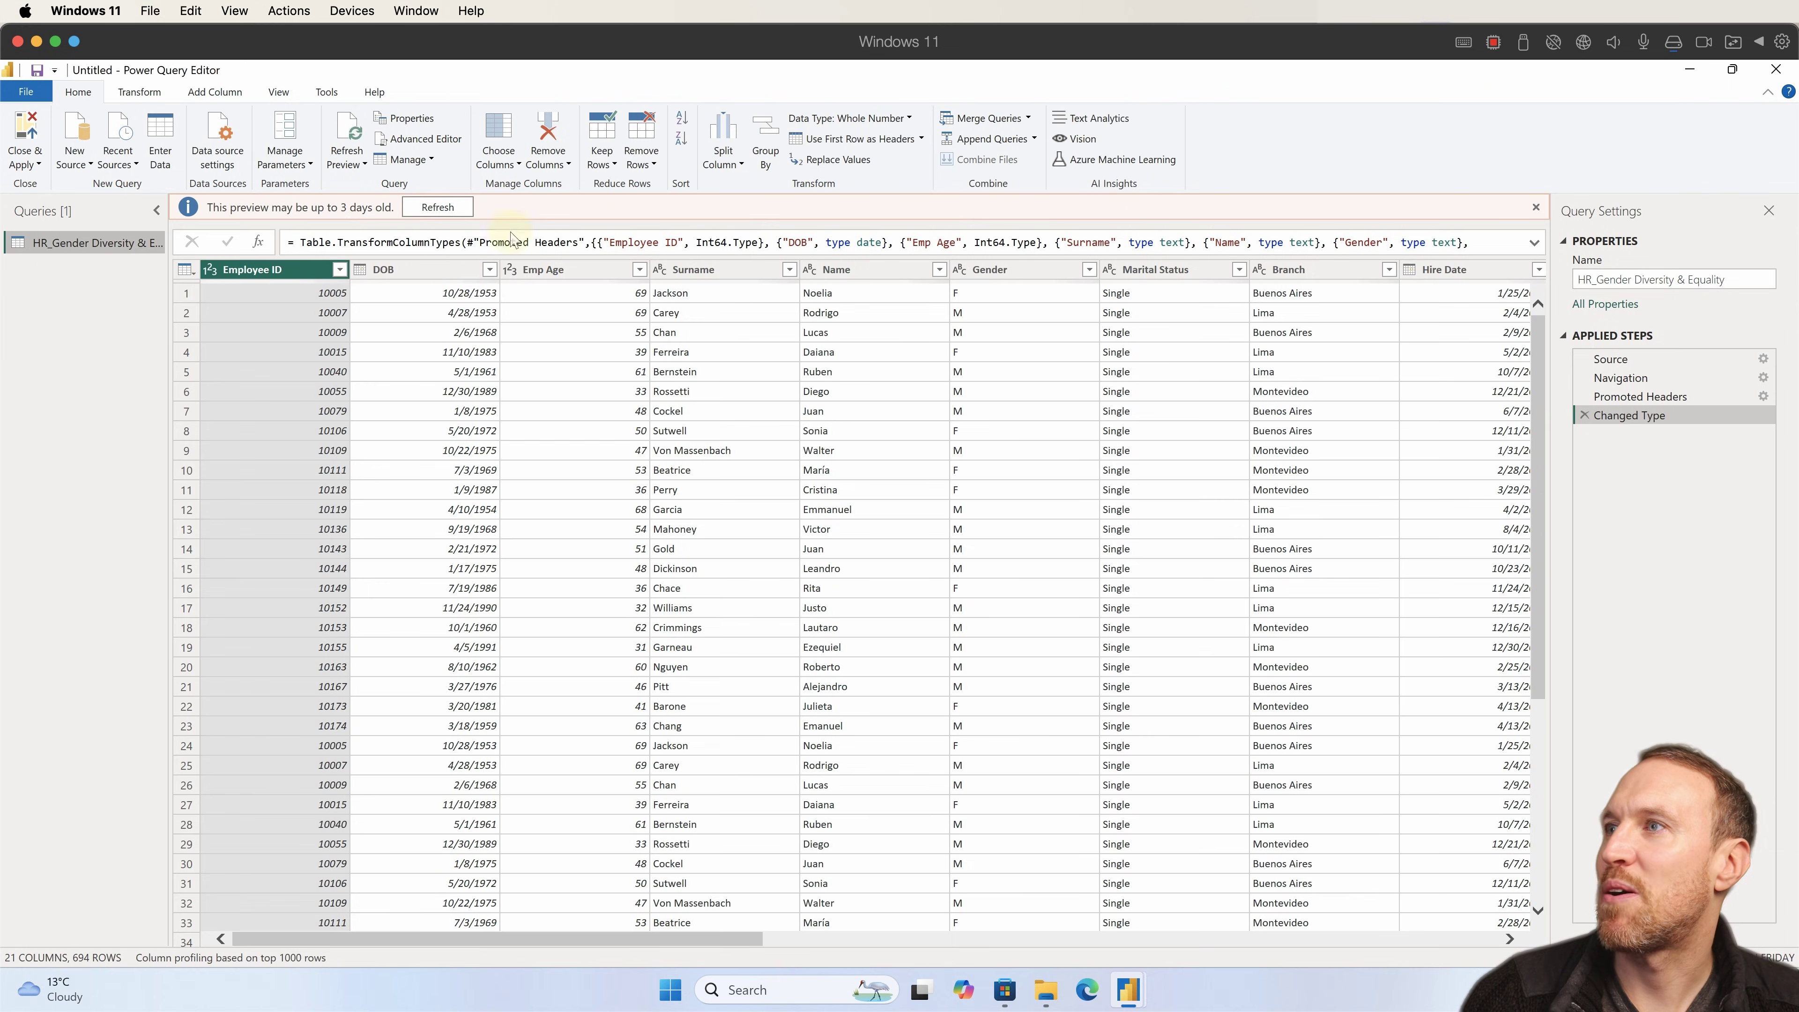
click(432, 207)
Load the employee table and place a clustered bar chart of Annual Salary ($) by Job Description
click(25, 138)
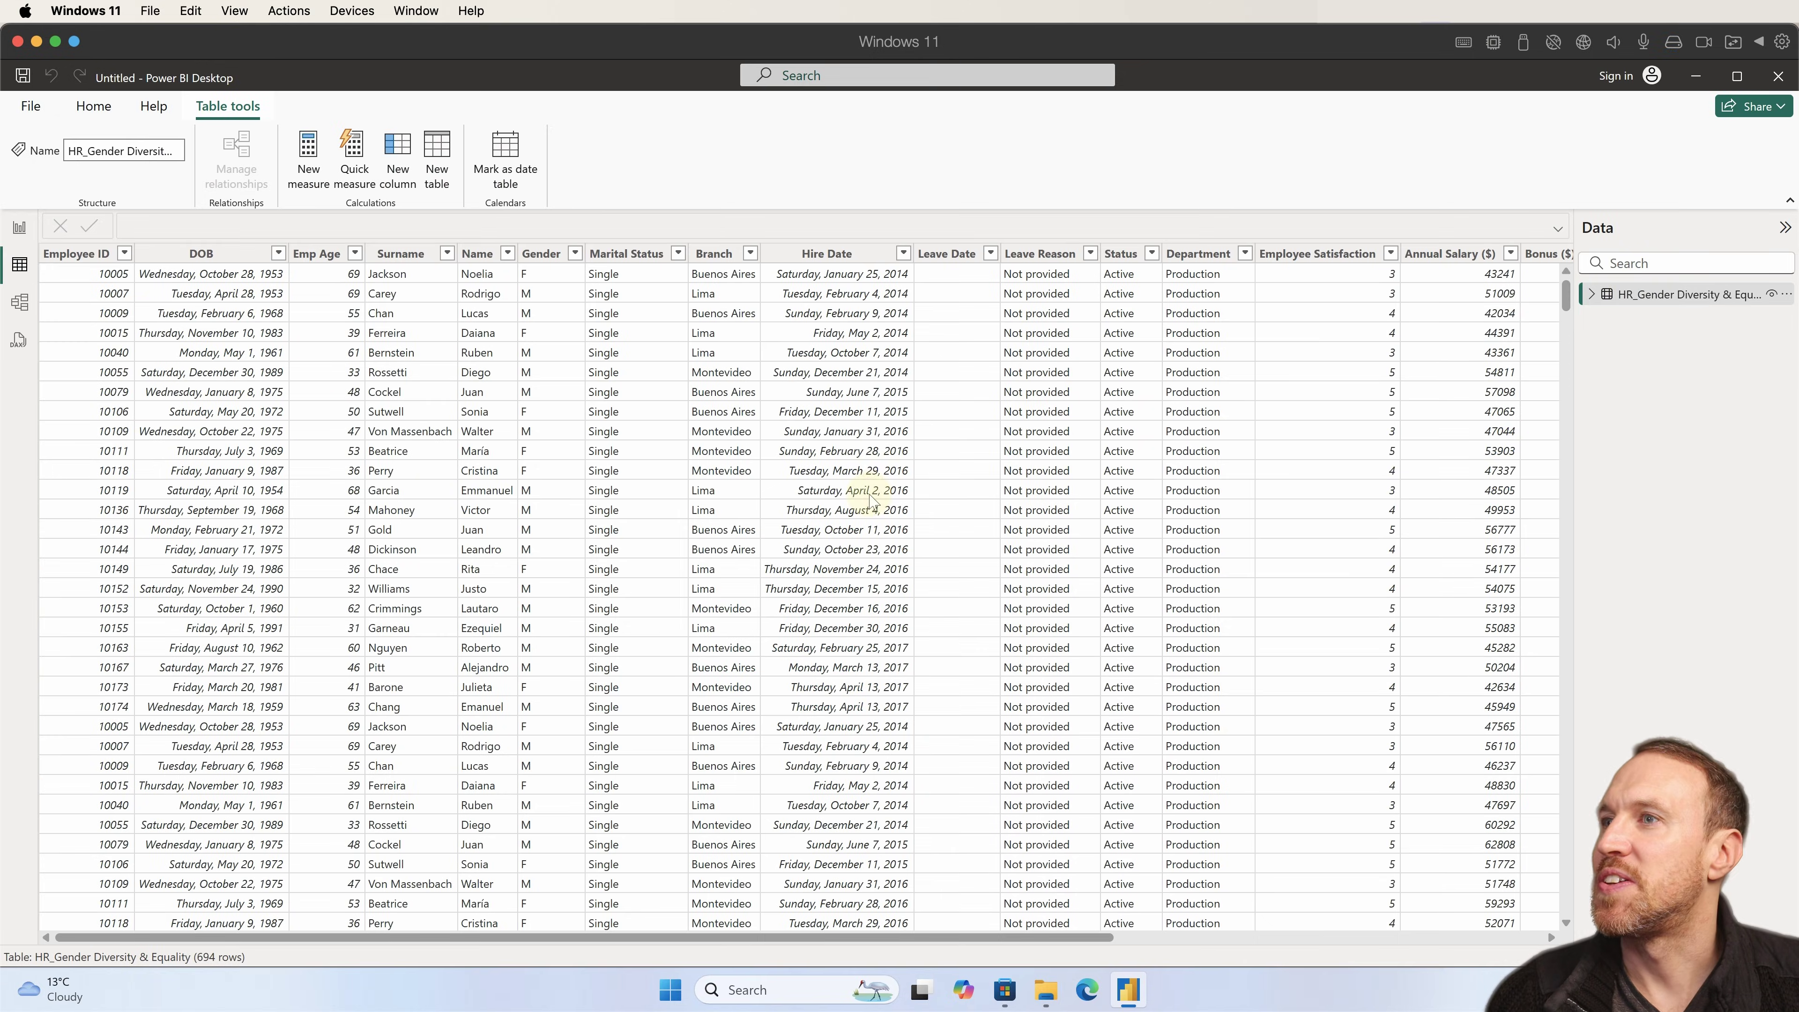
click(19, 301)
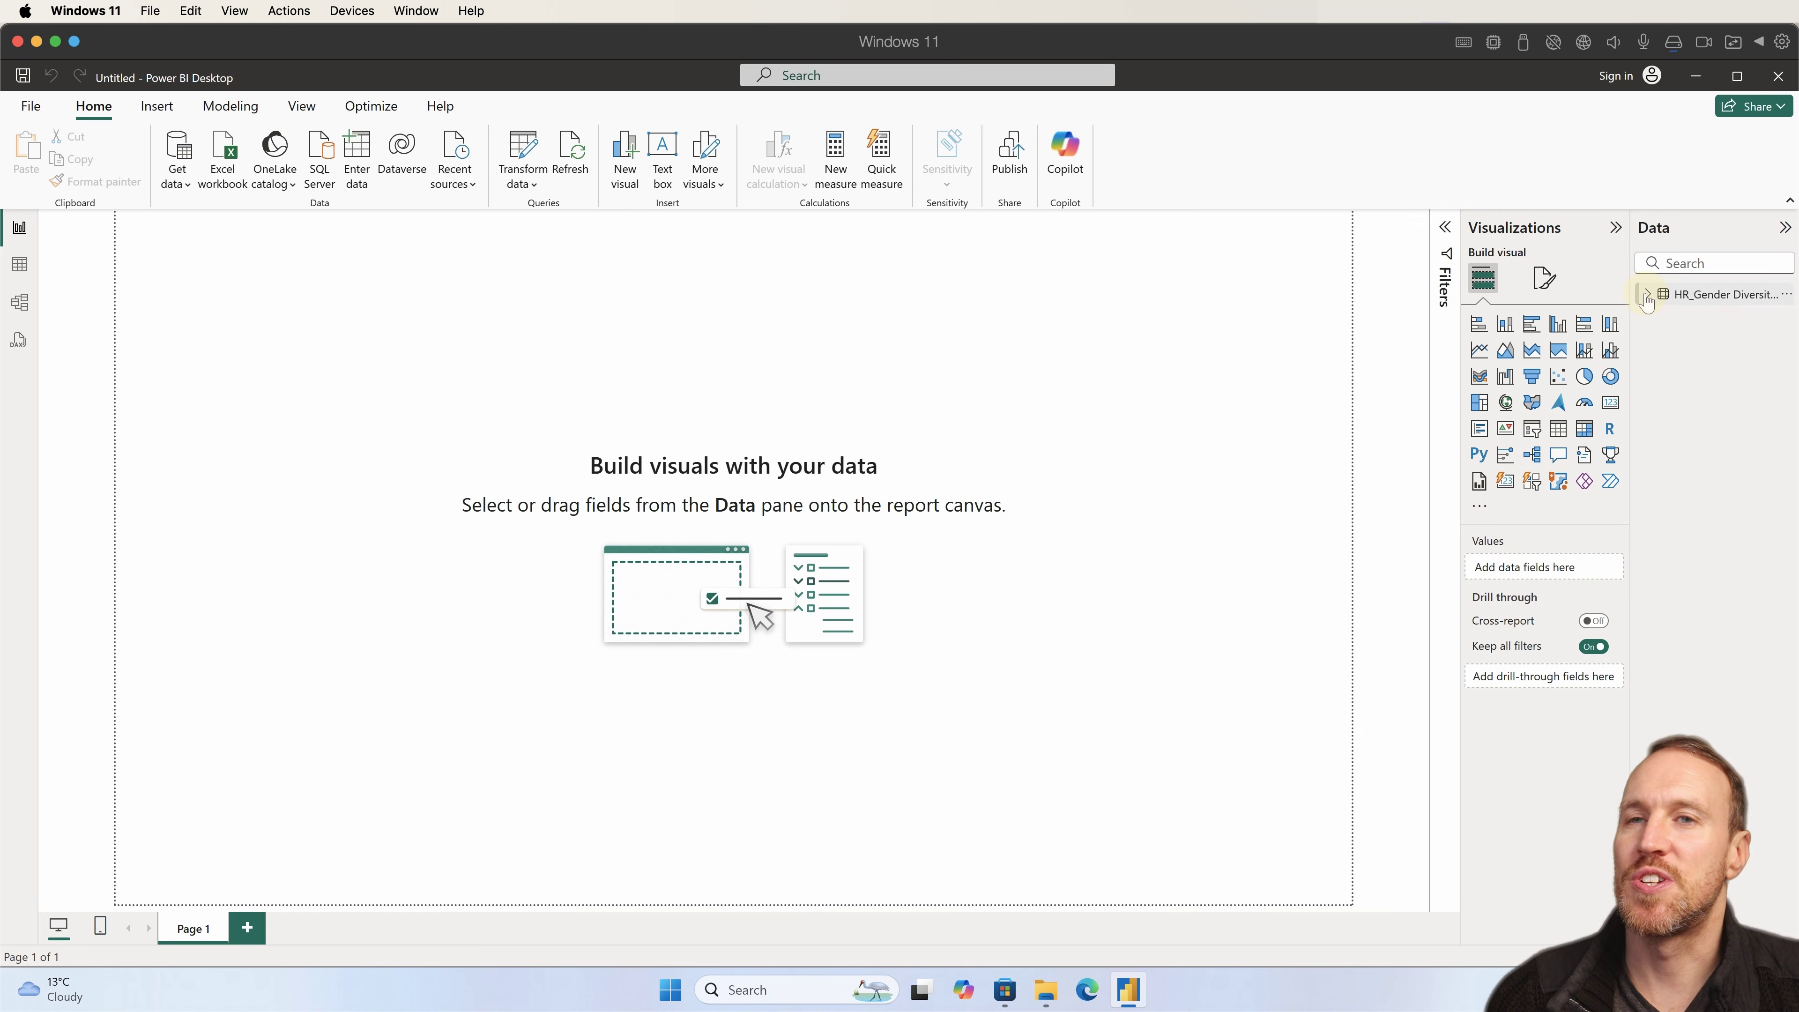
click(1649, 294)
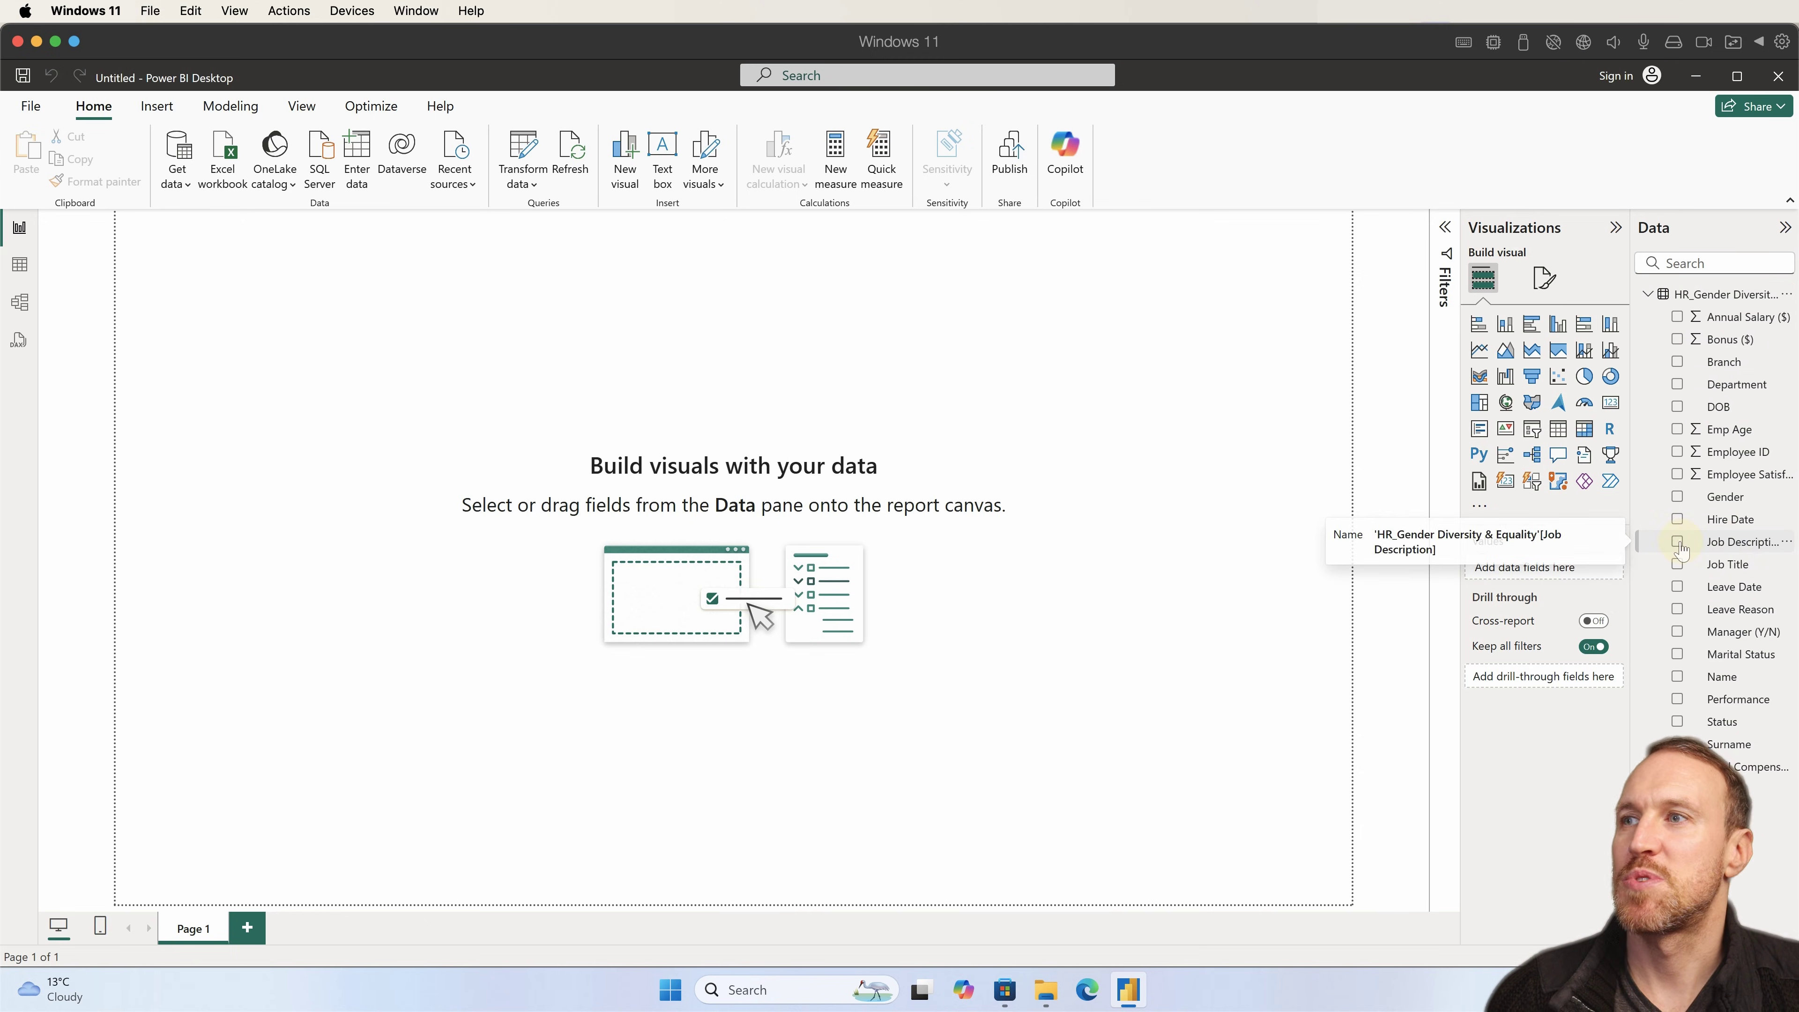
click(1715, 541)
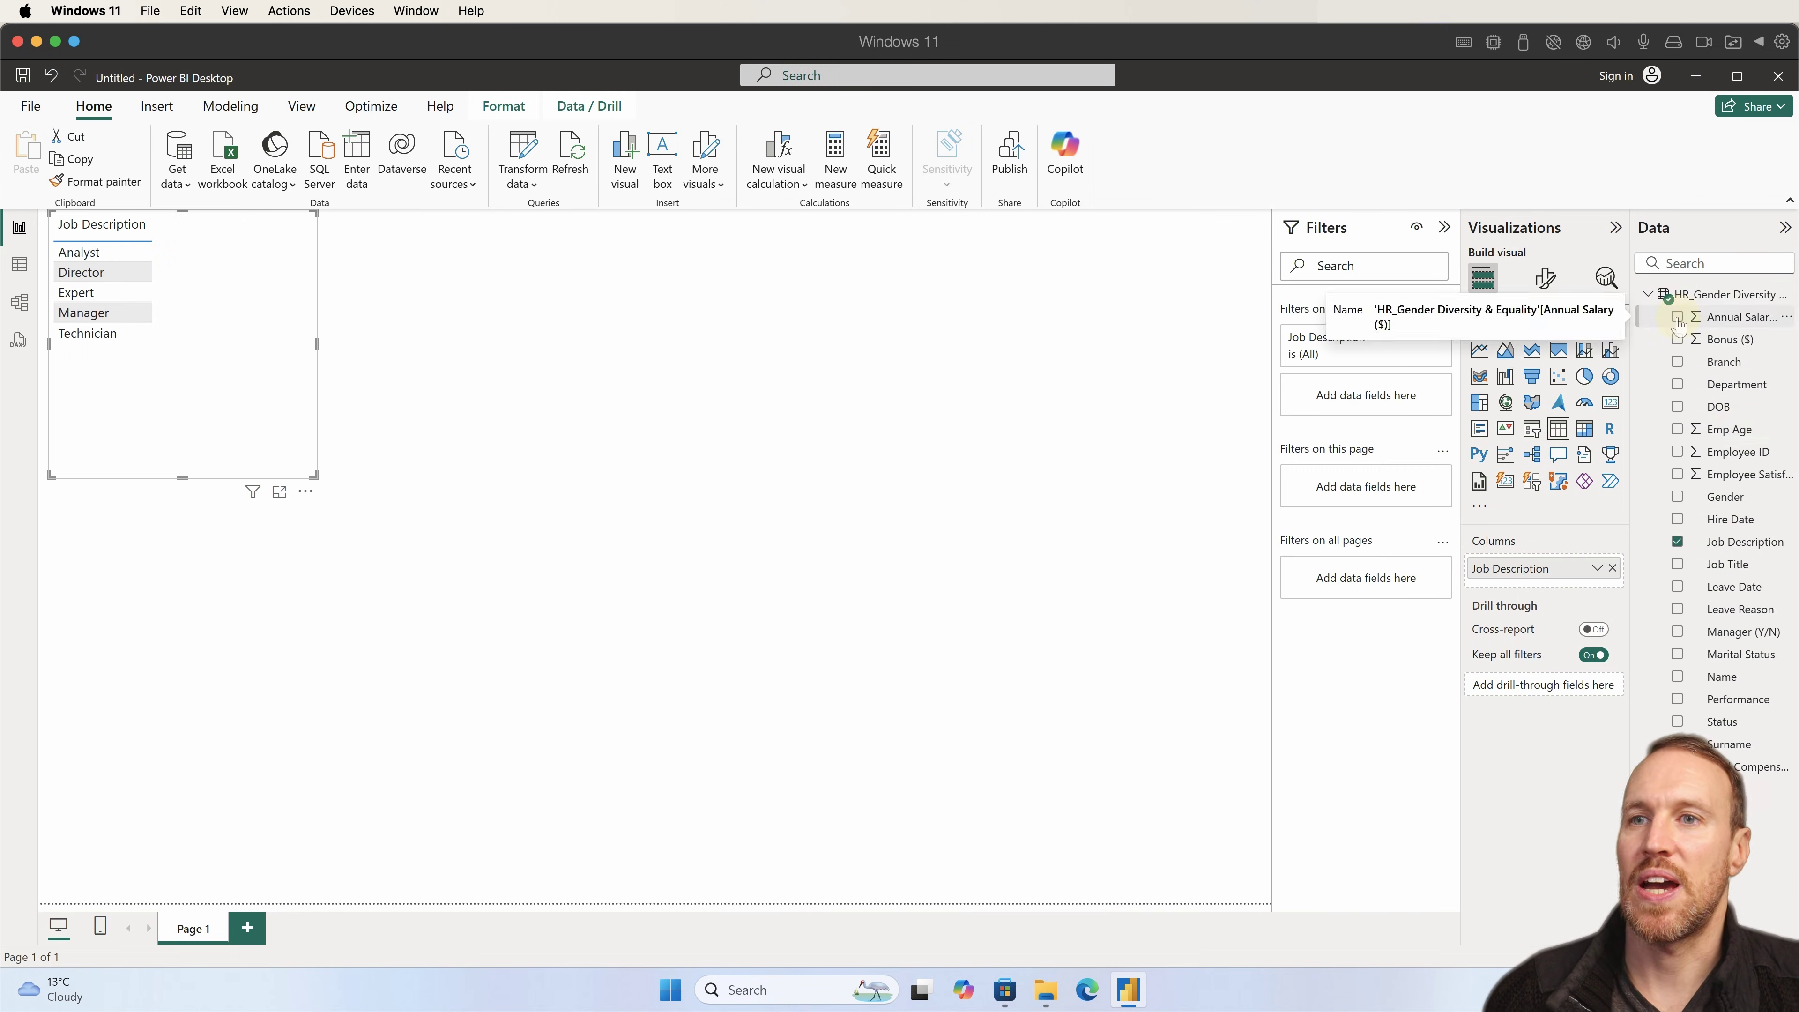
click(1723, 316)
click(1532, 324)
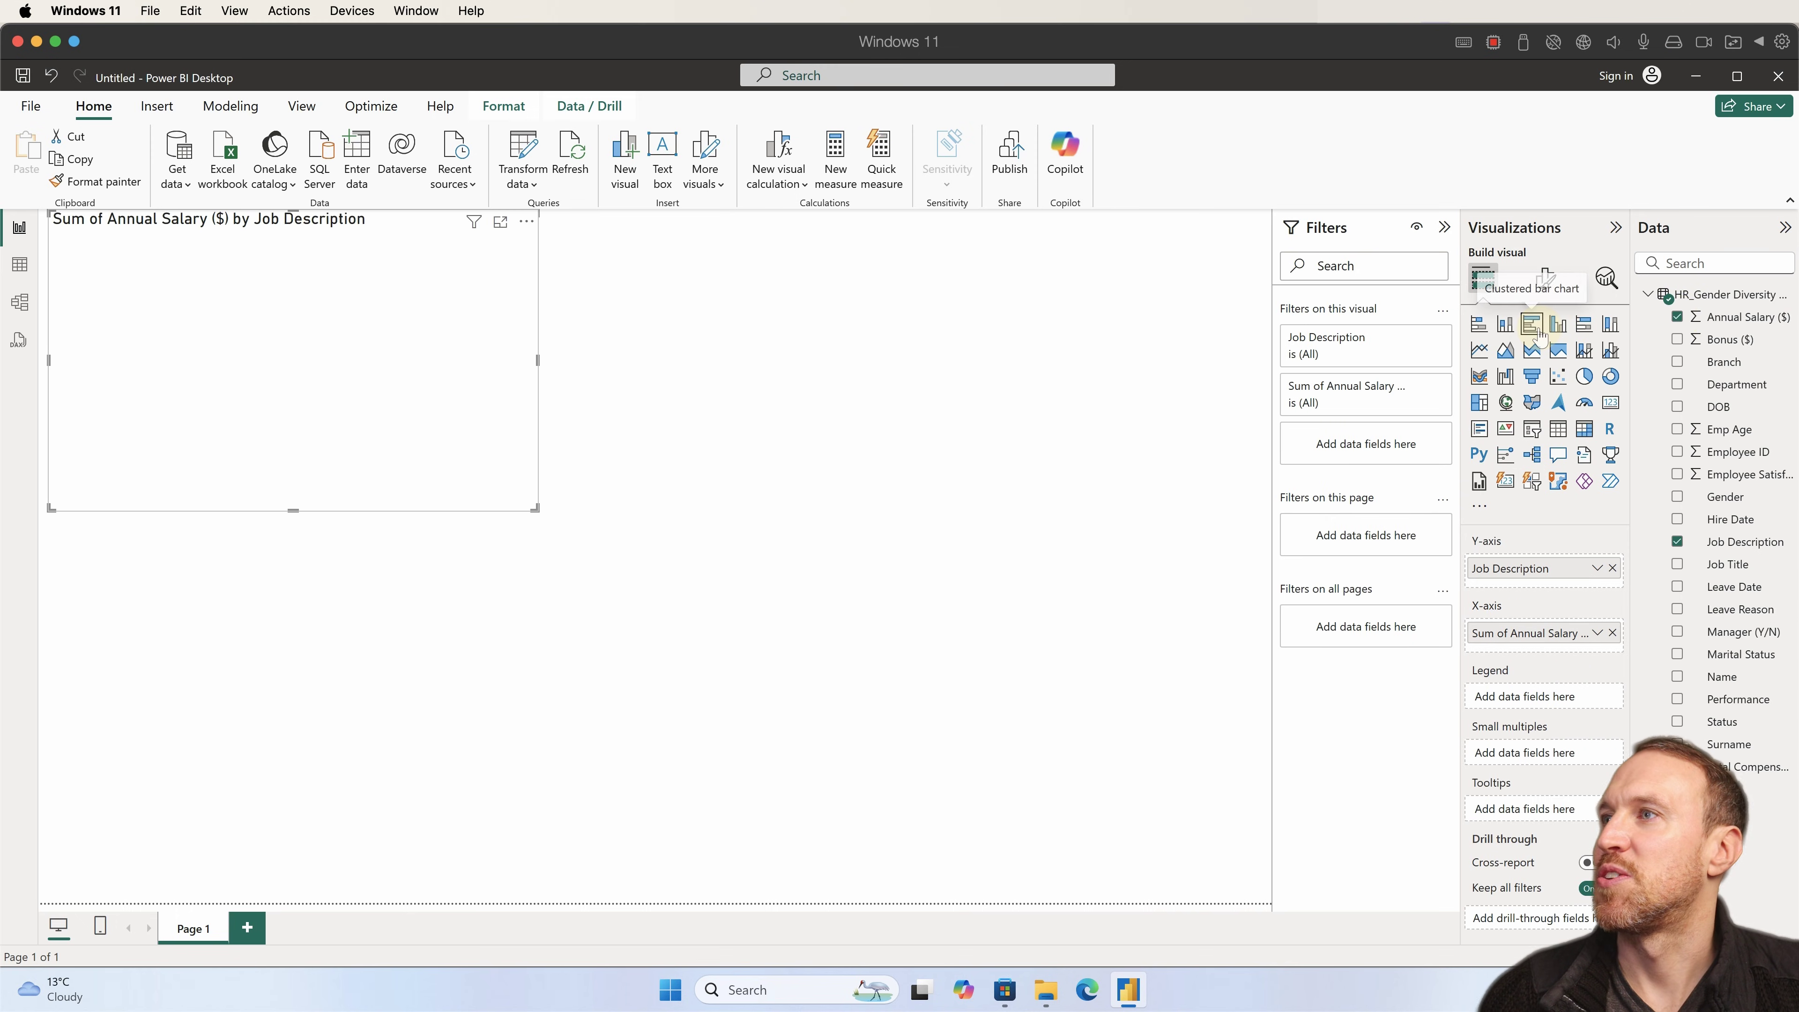
drag(286, 248, 403, 300)
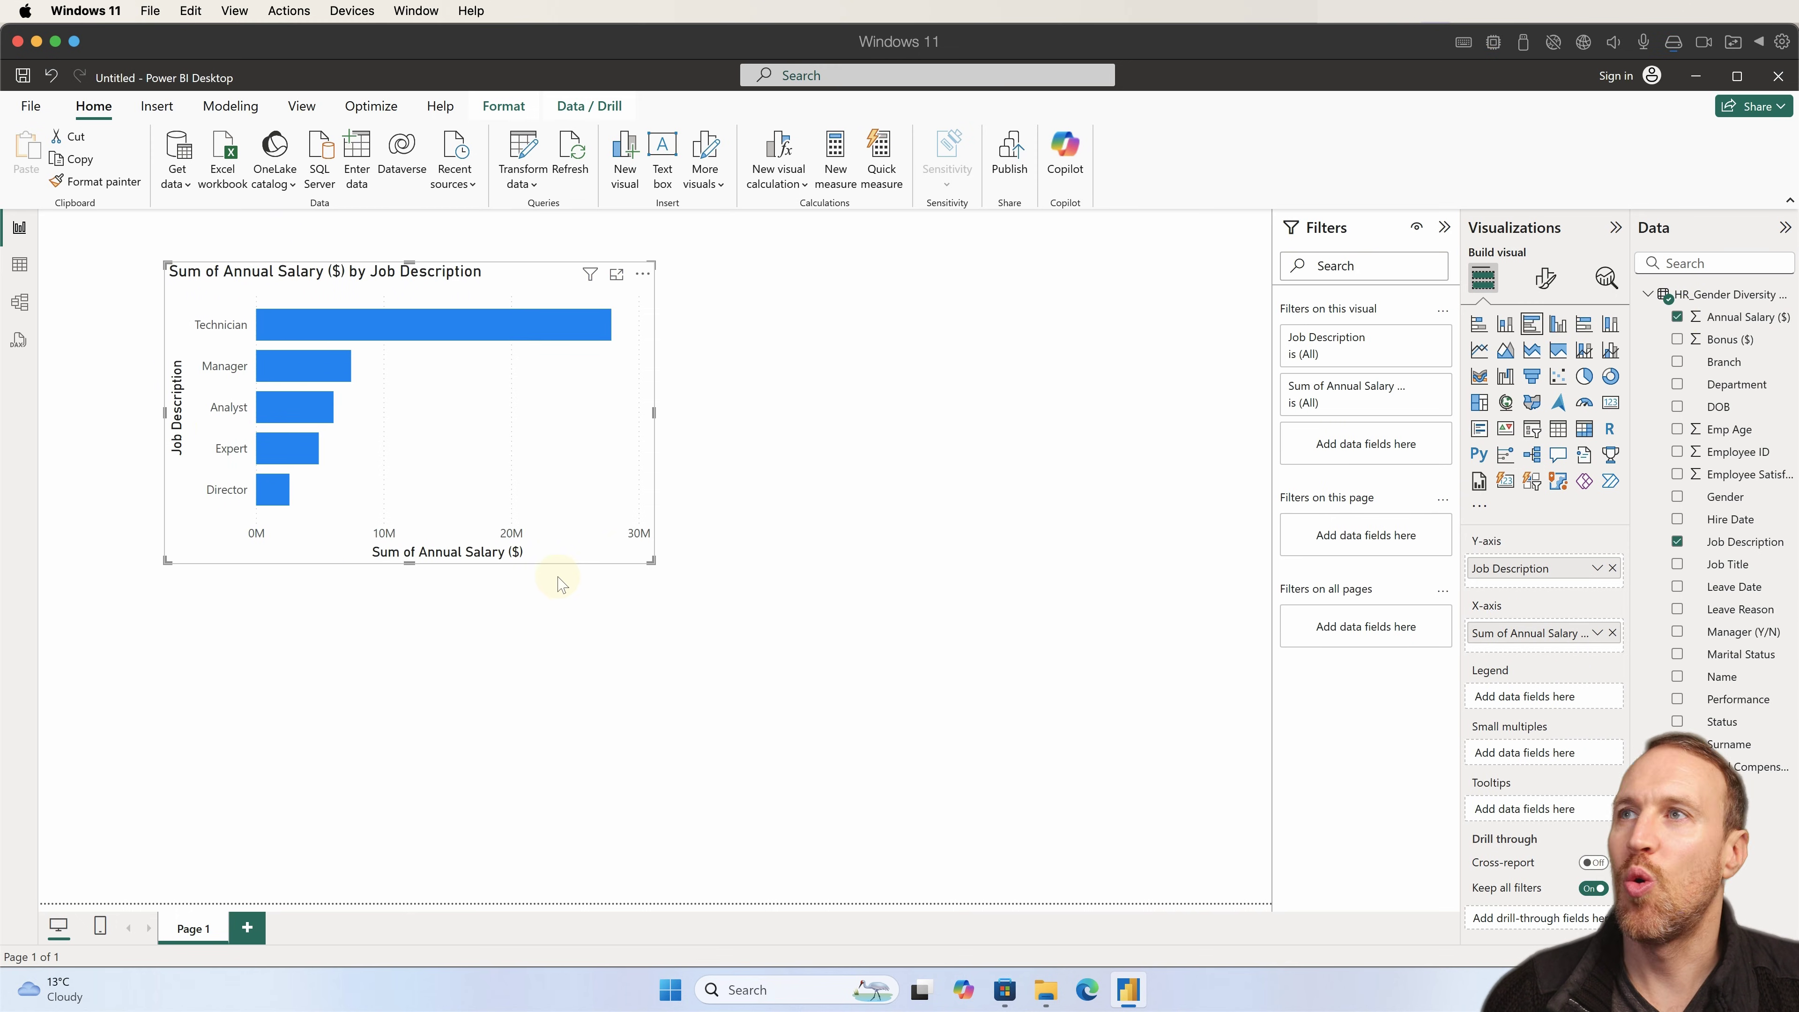
right_click(1124, 992)
click(1091, 690)
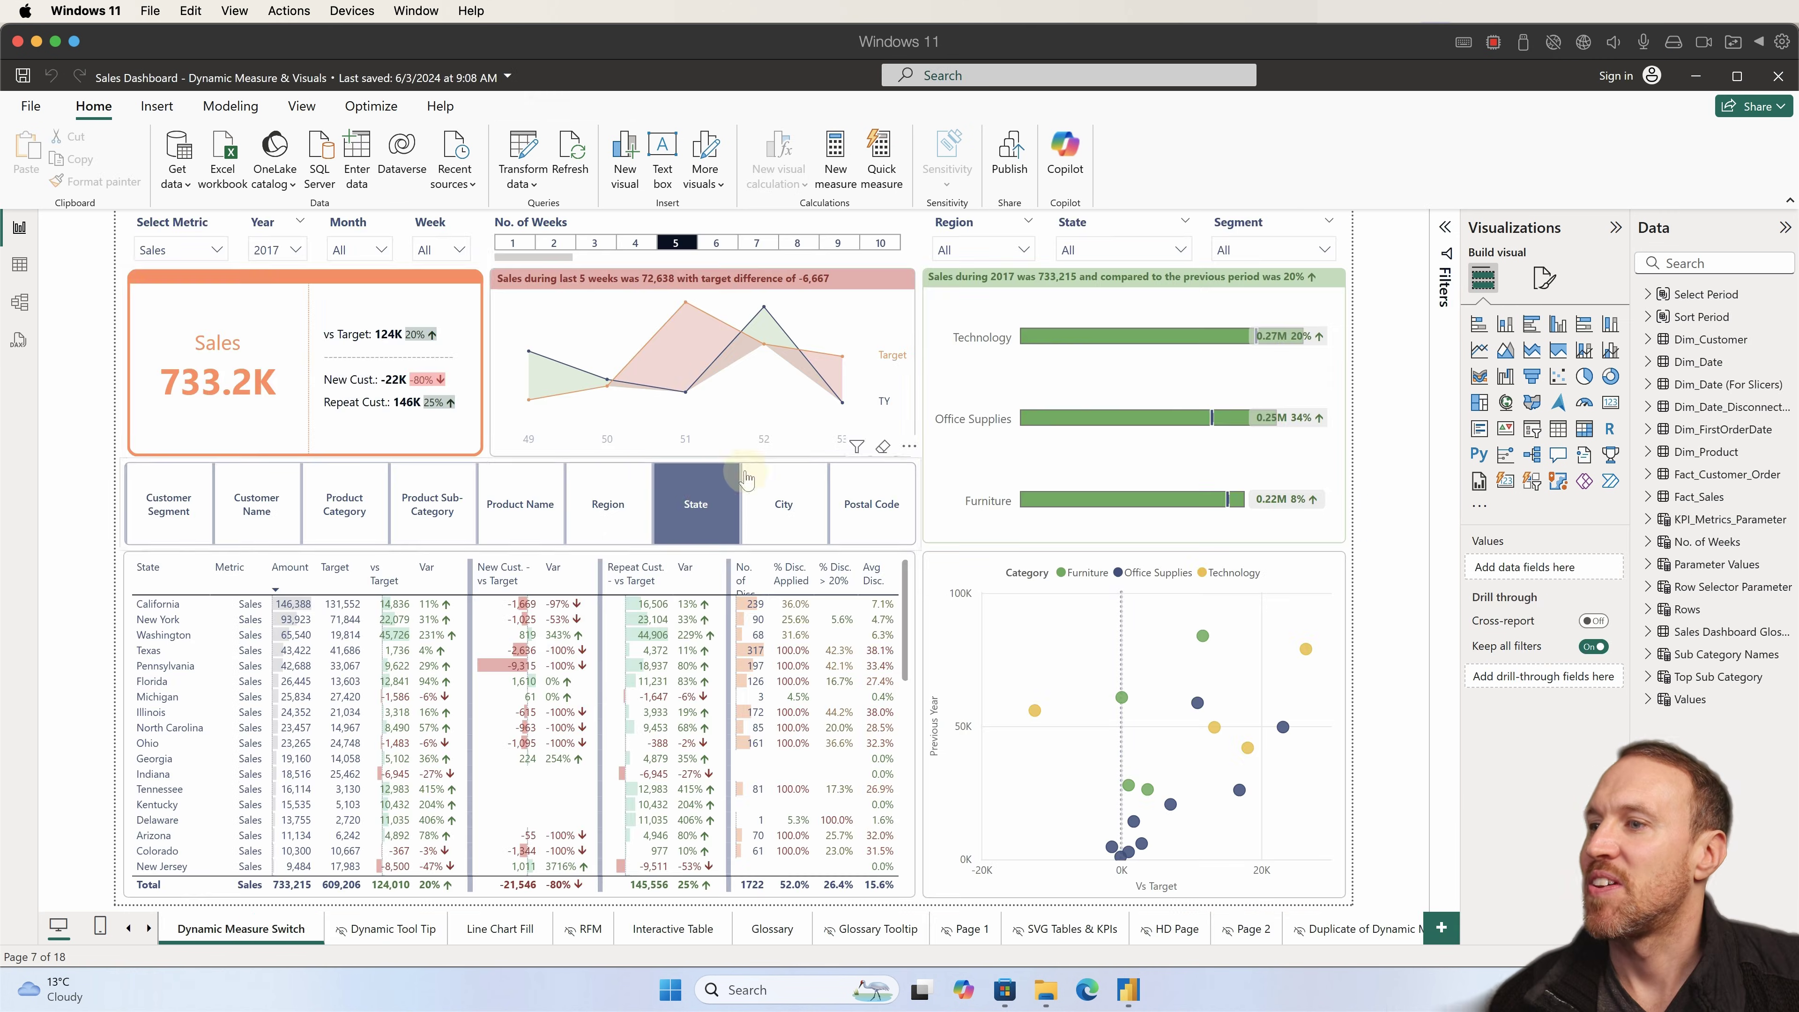
click(500, 929)
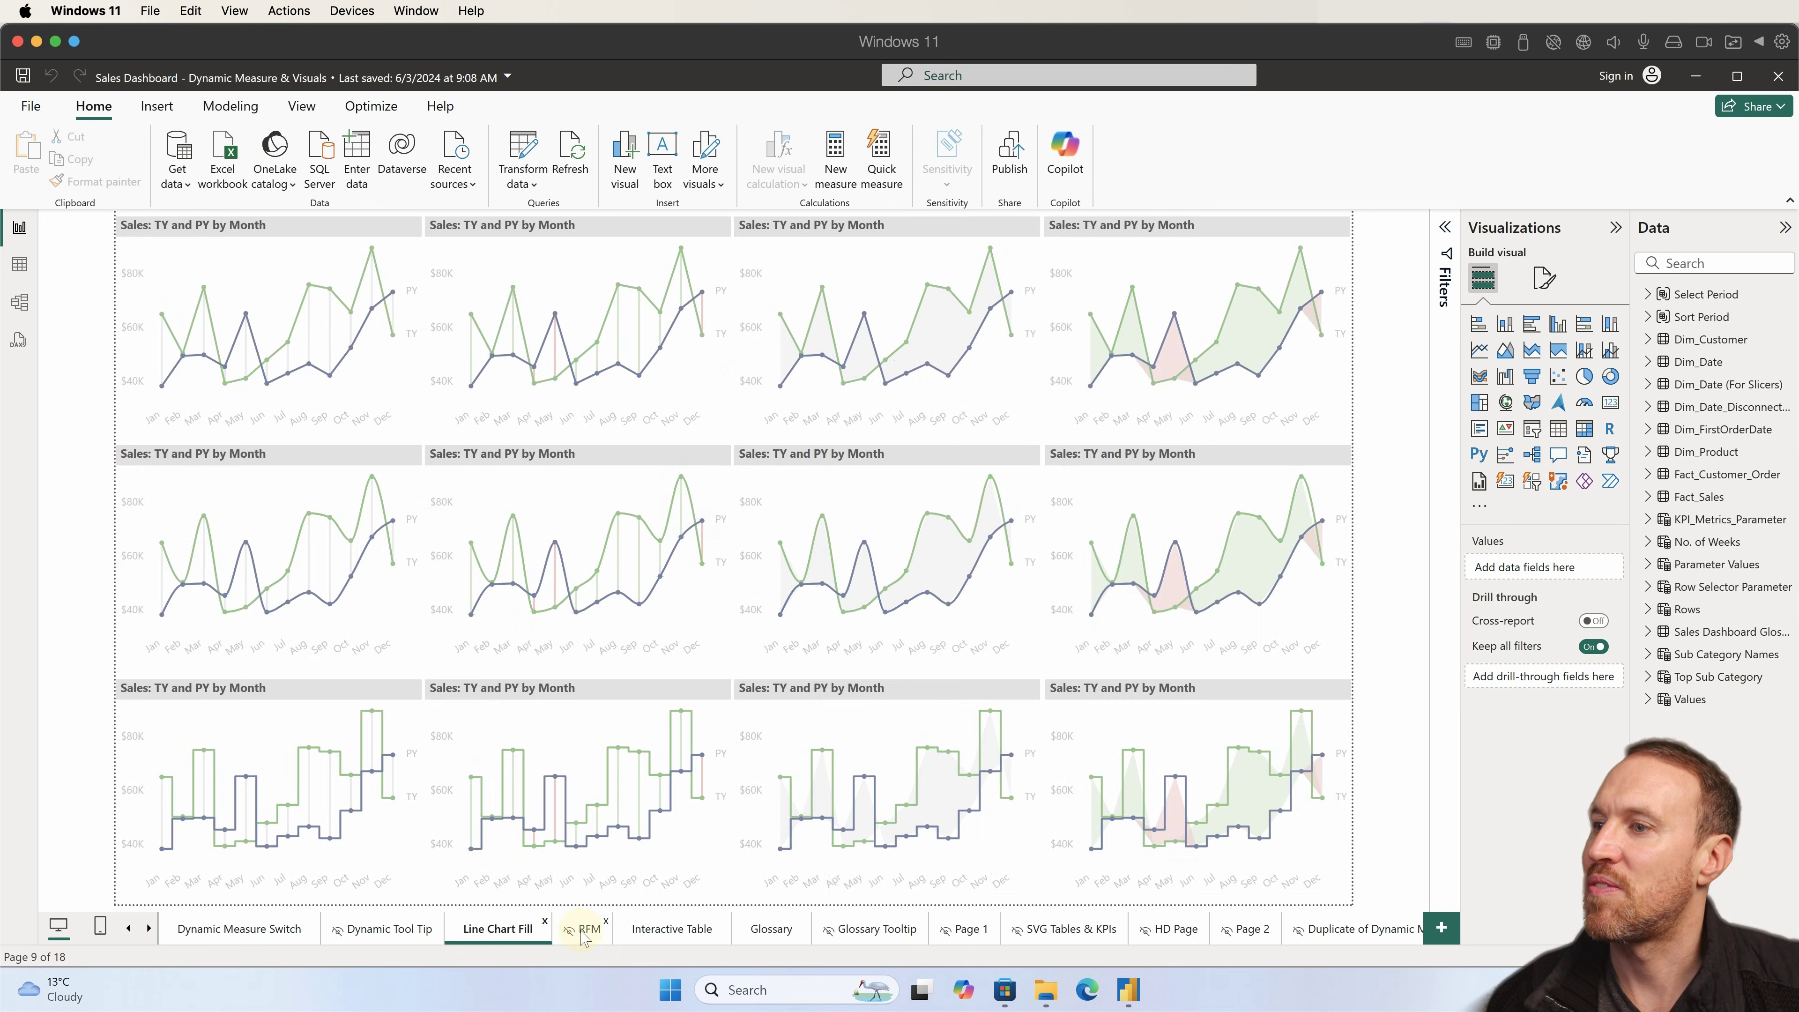
click(586, 933)
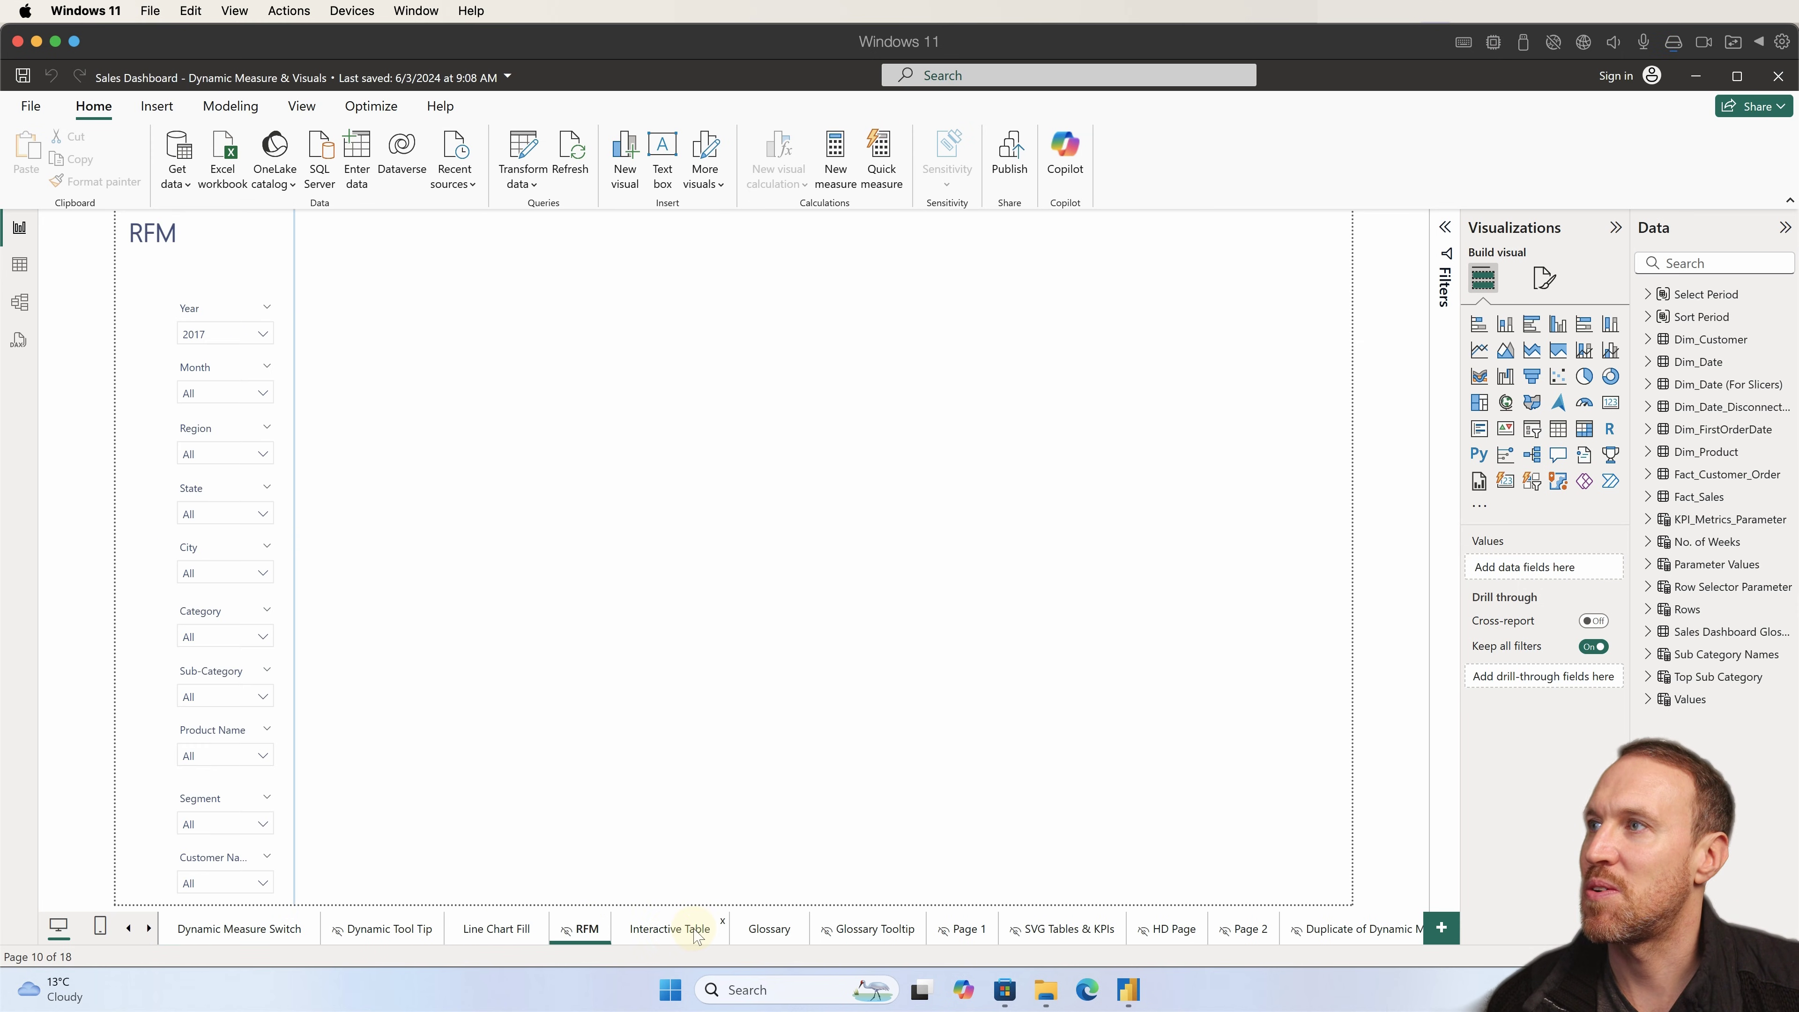
click(670, 928)
click(240, 929)
click(664, 261)
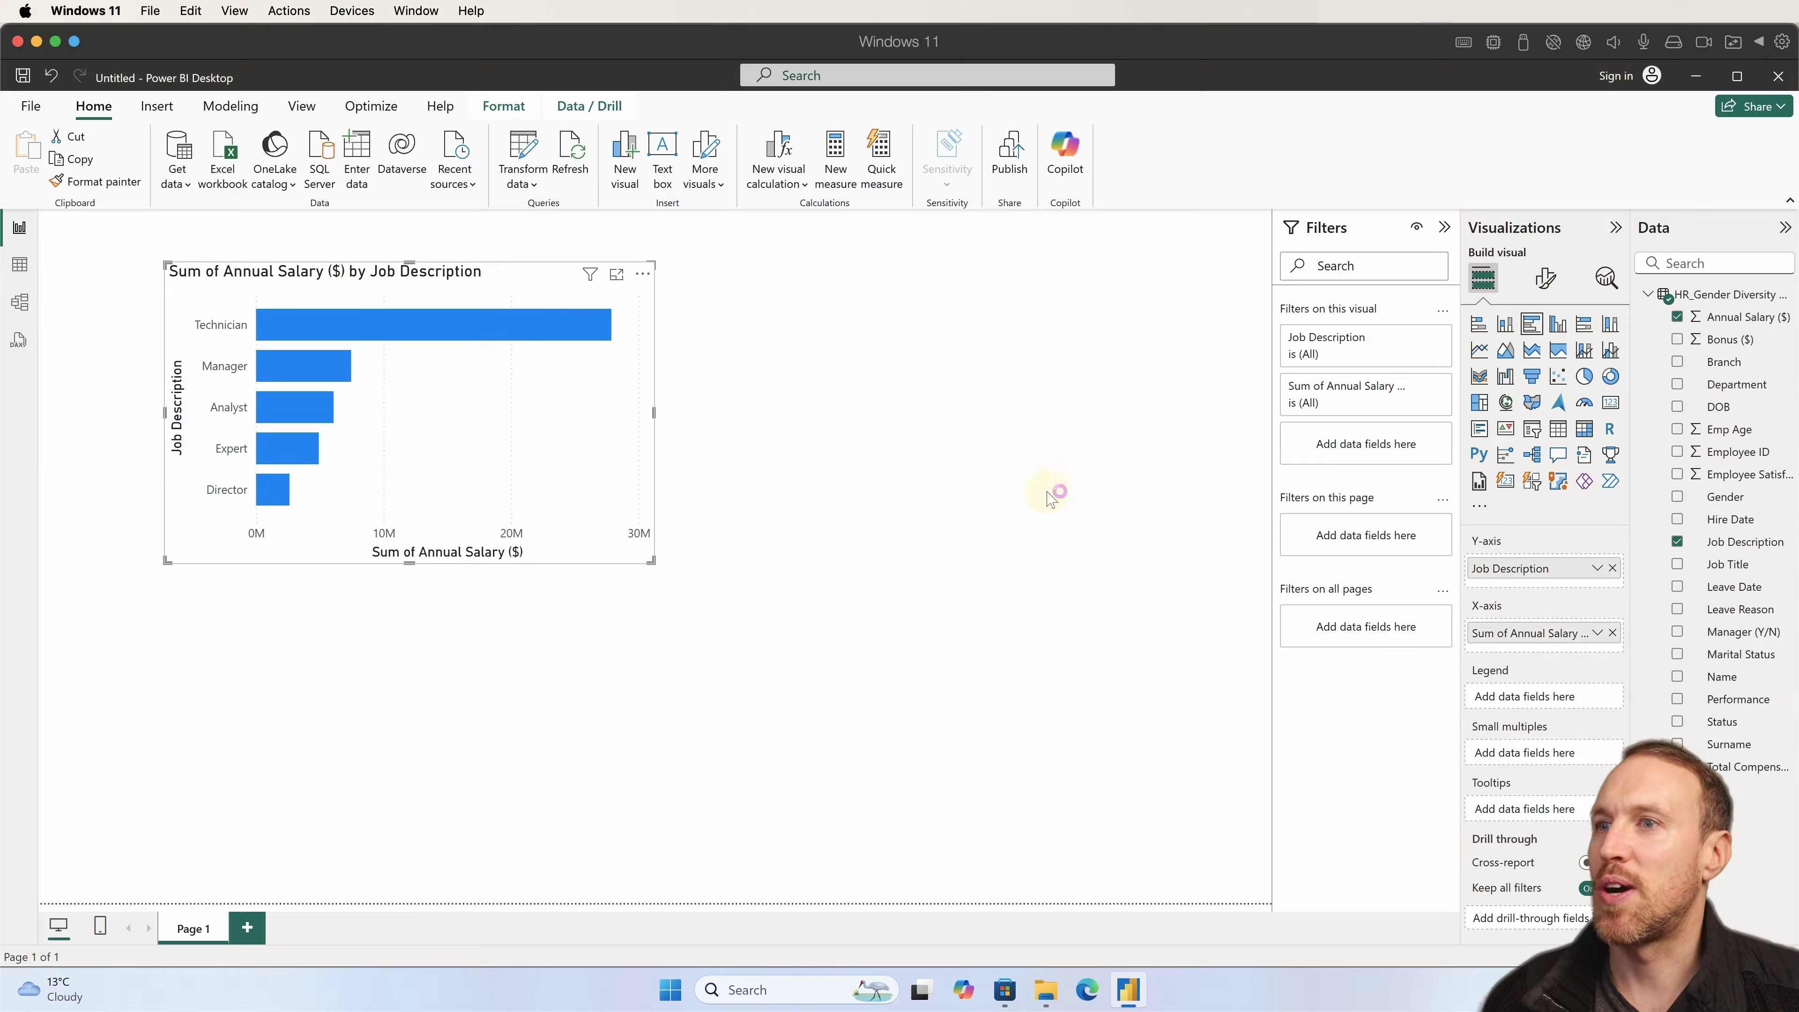
Close Power BI Desktop without saving and rerun the 'onedrive' search in Microsoft Store
key(alt+F4)
click(964, 559)
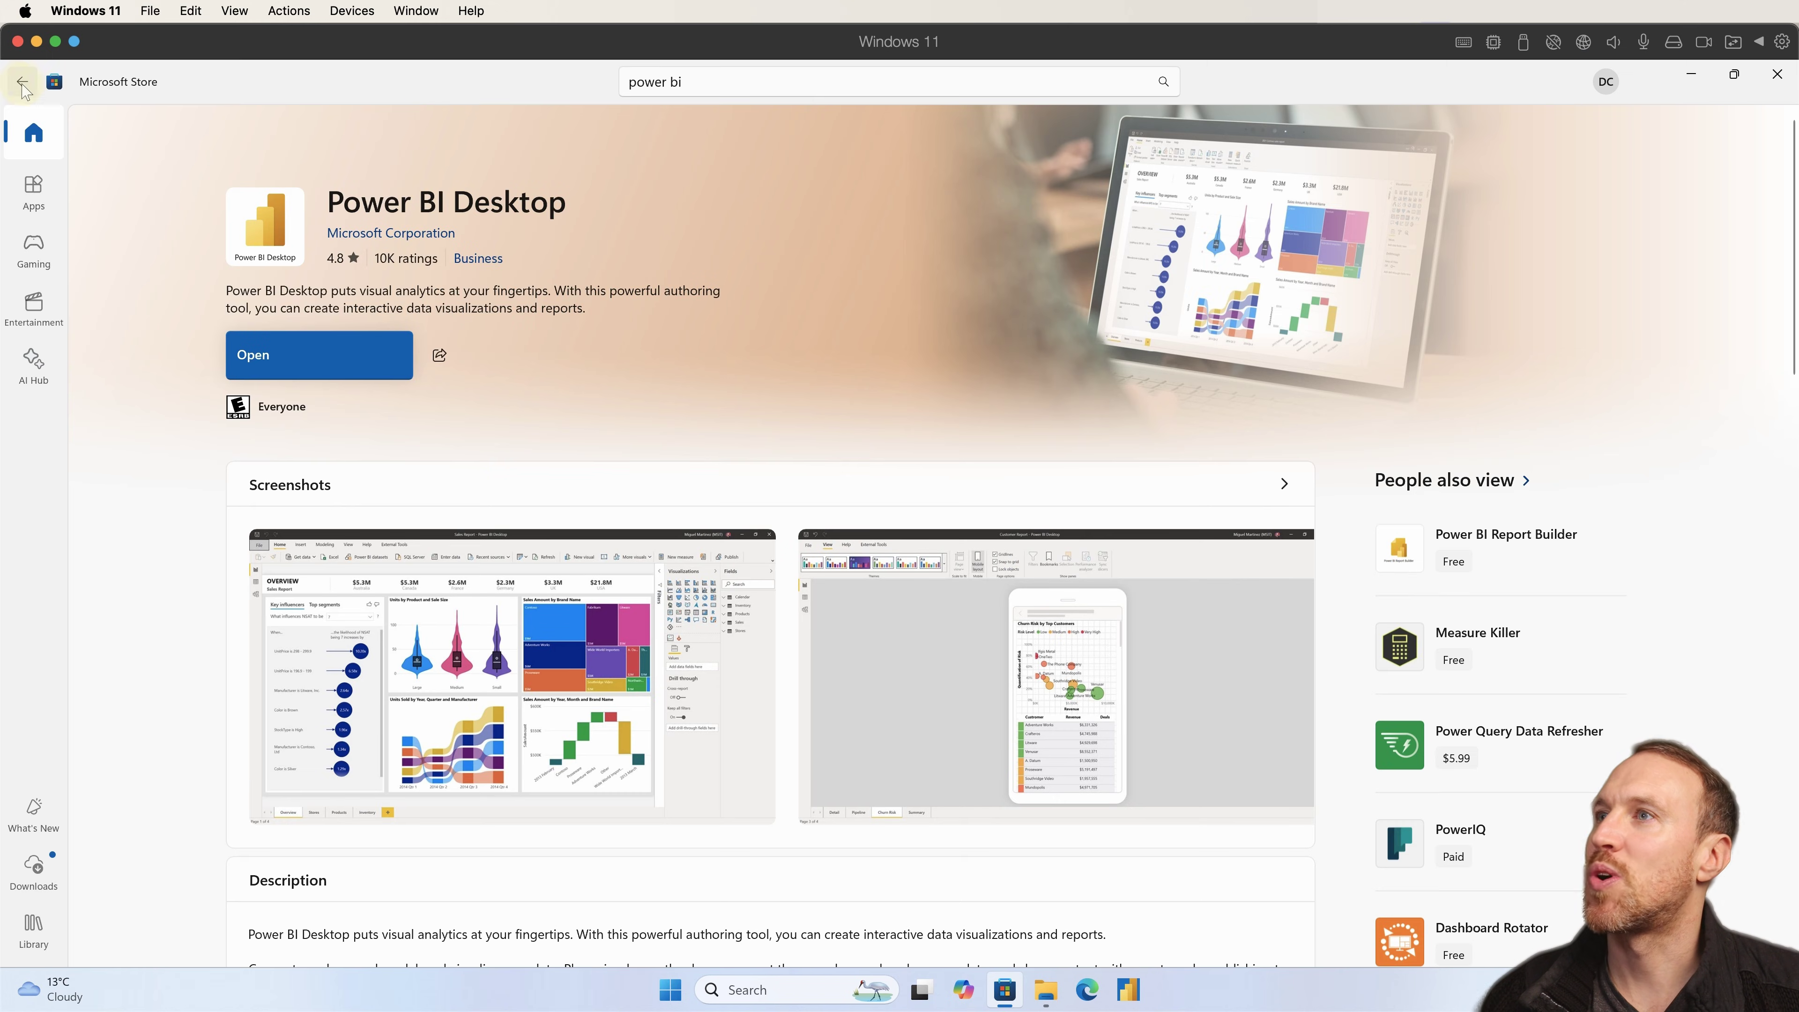
click(653, 81)
key(BackSpace)
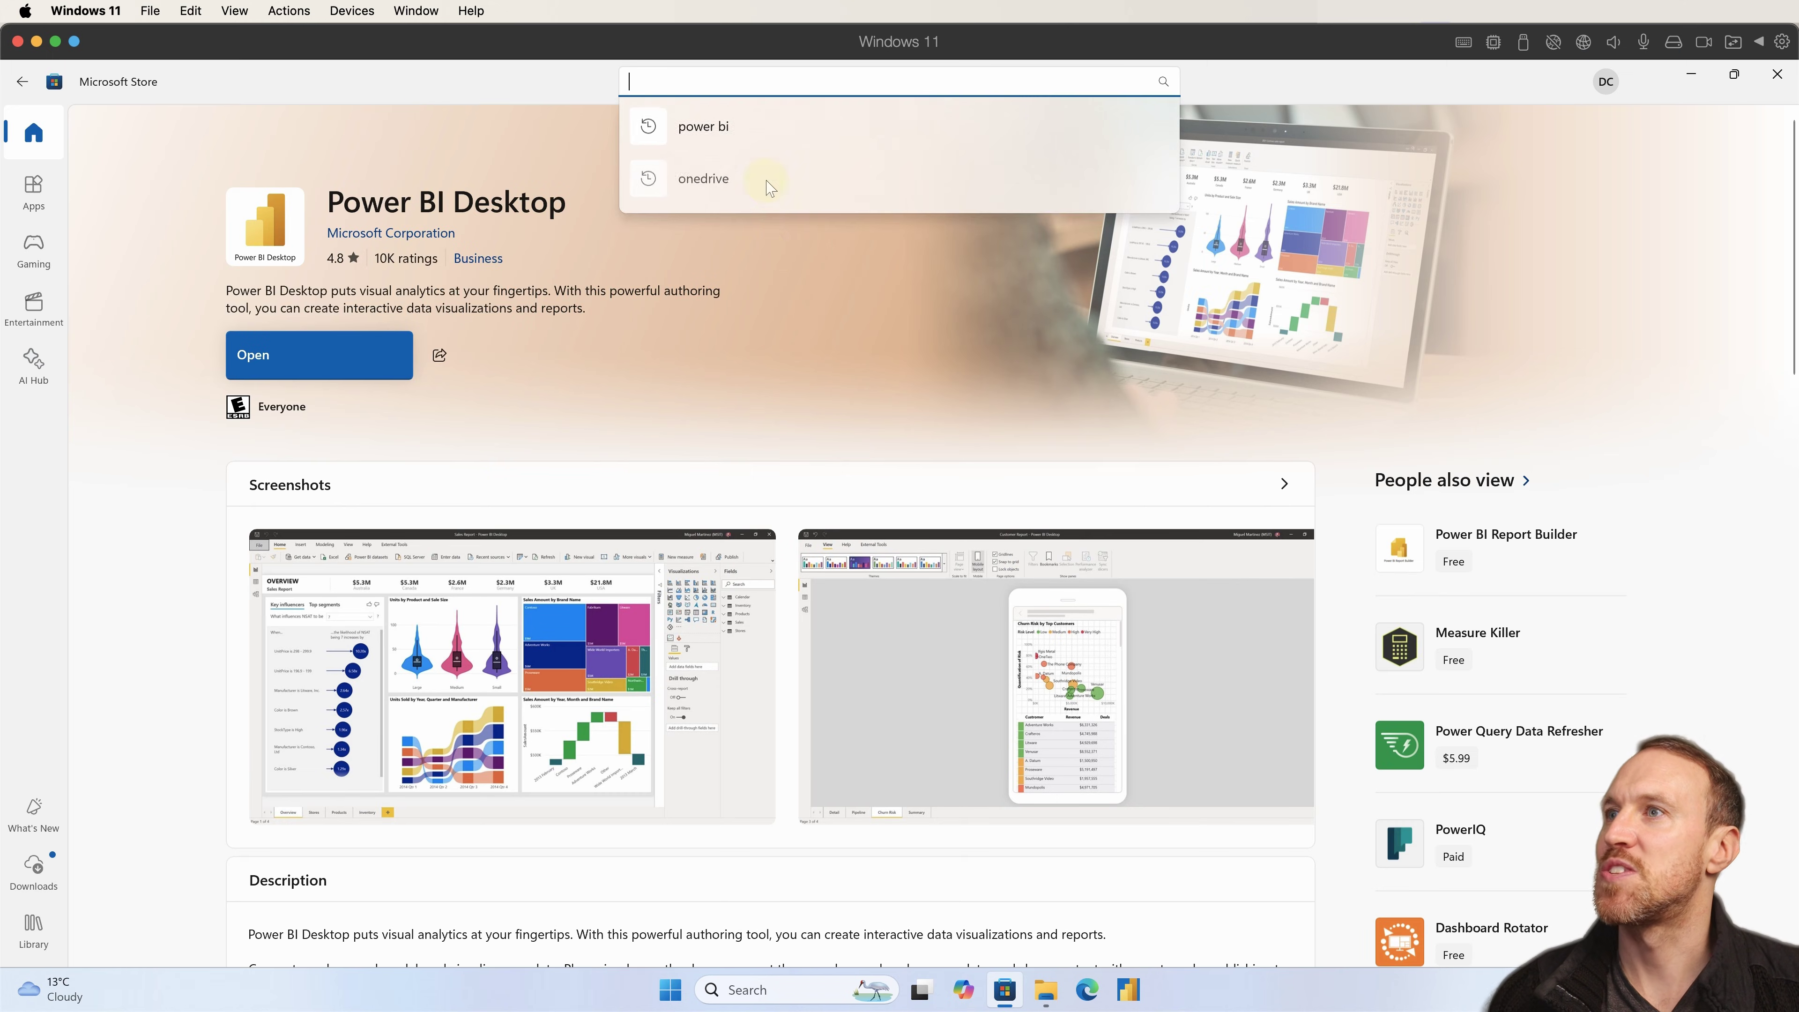
click(768, 186)
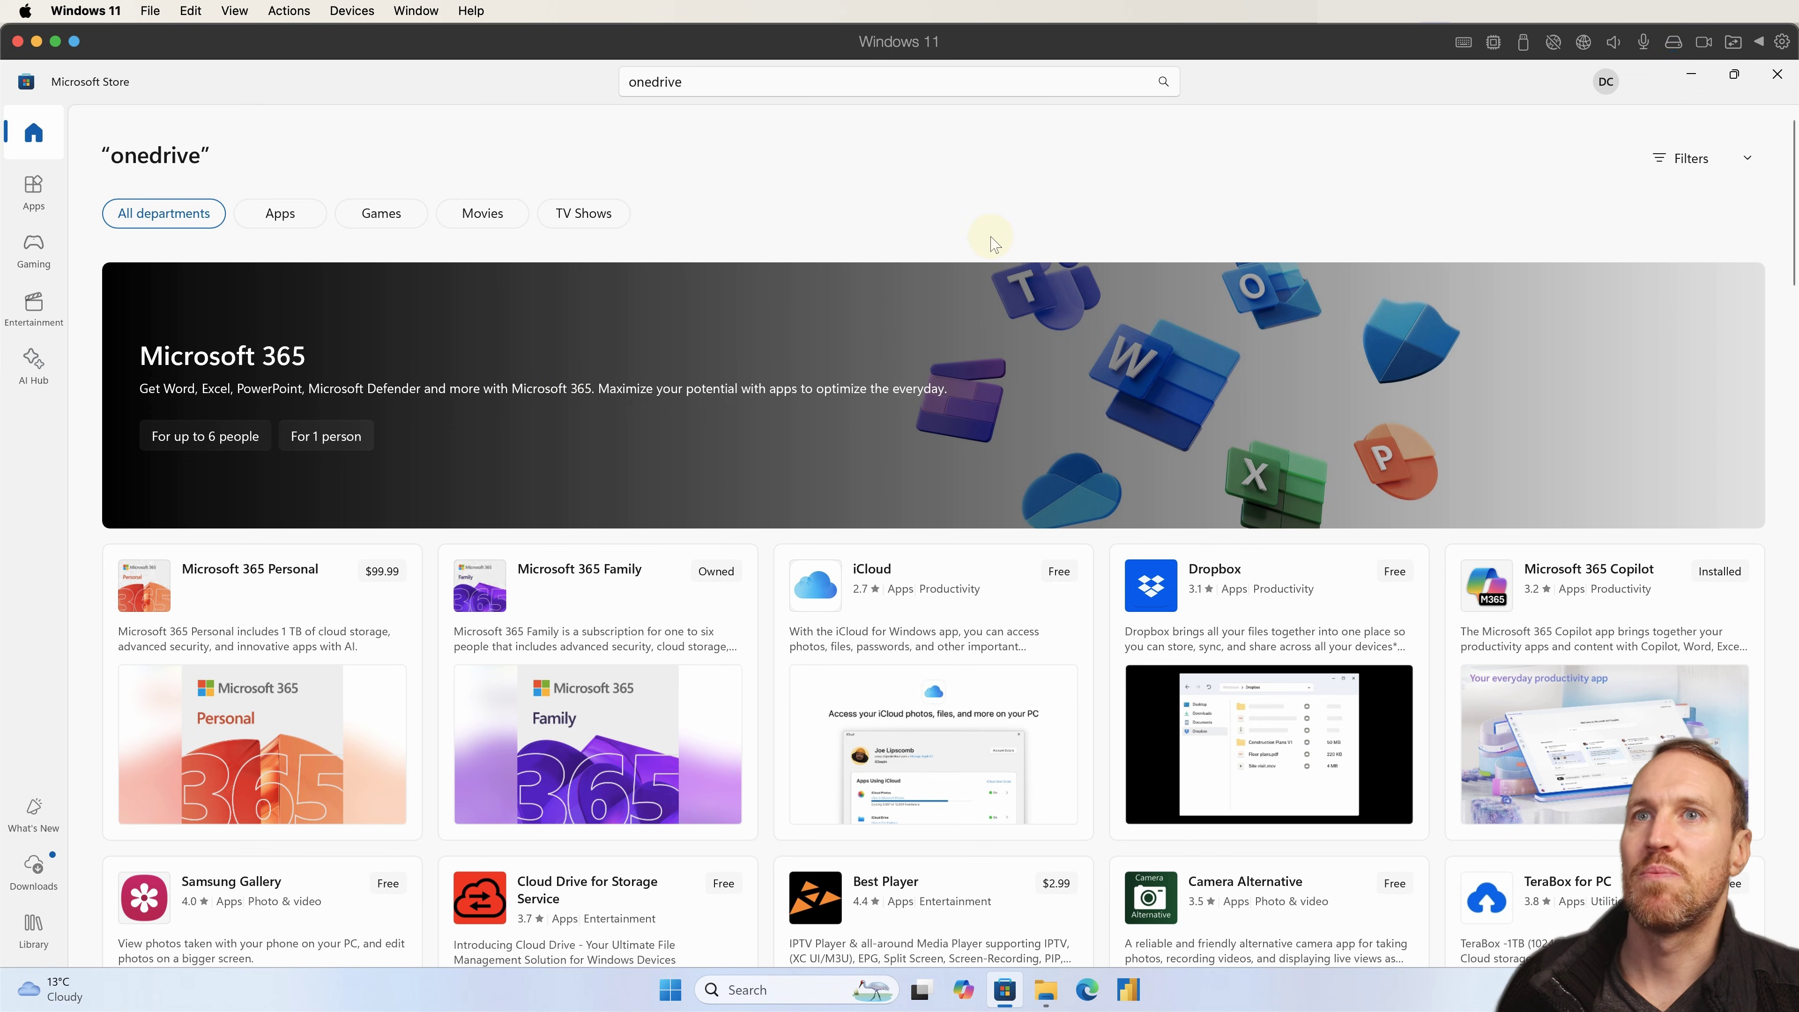
Close the Store, then download and run the 64-bit OneDrive installer with admin approval
click(1783, 83)
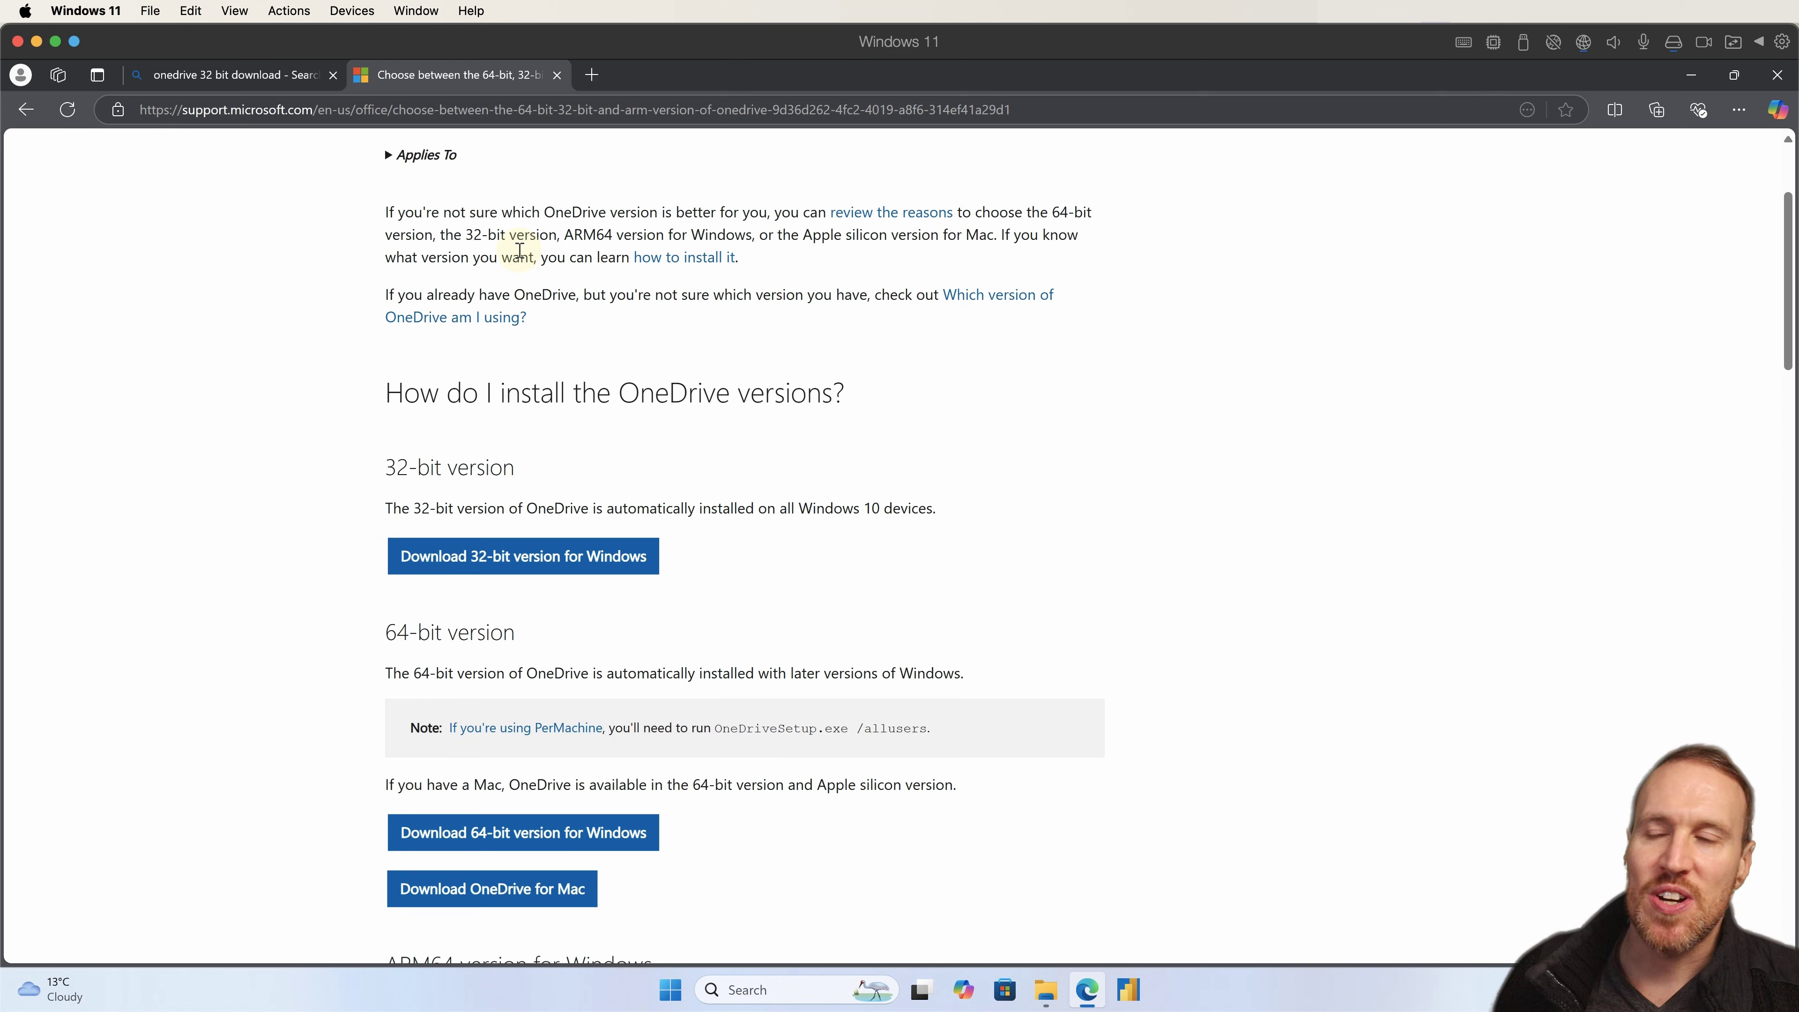
scroll(557, 291, up, 3)
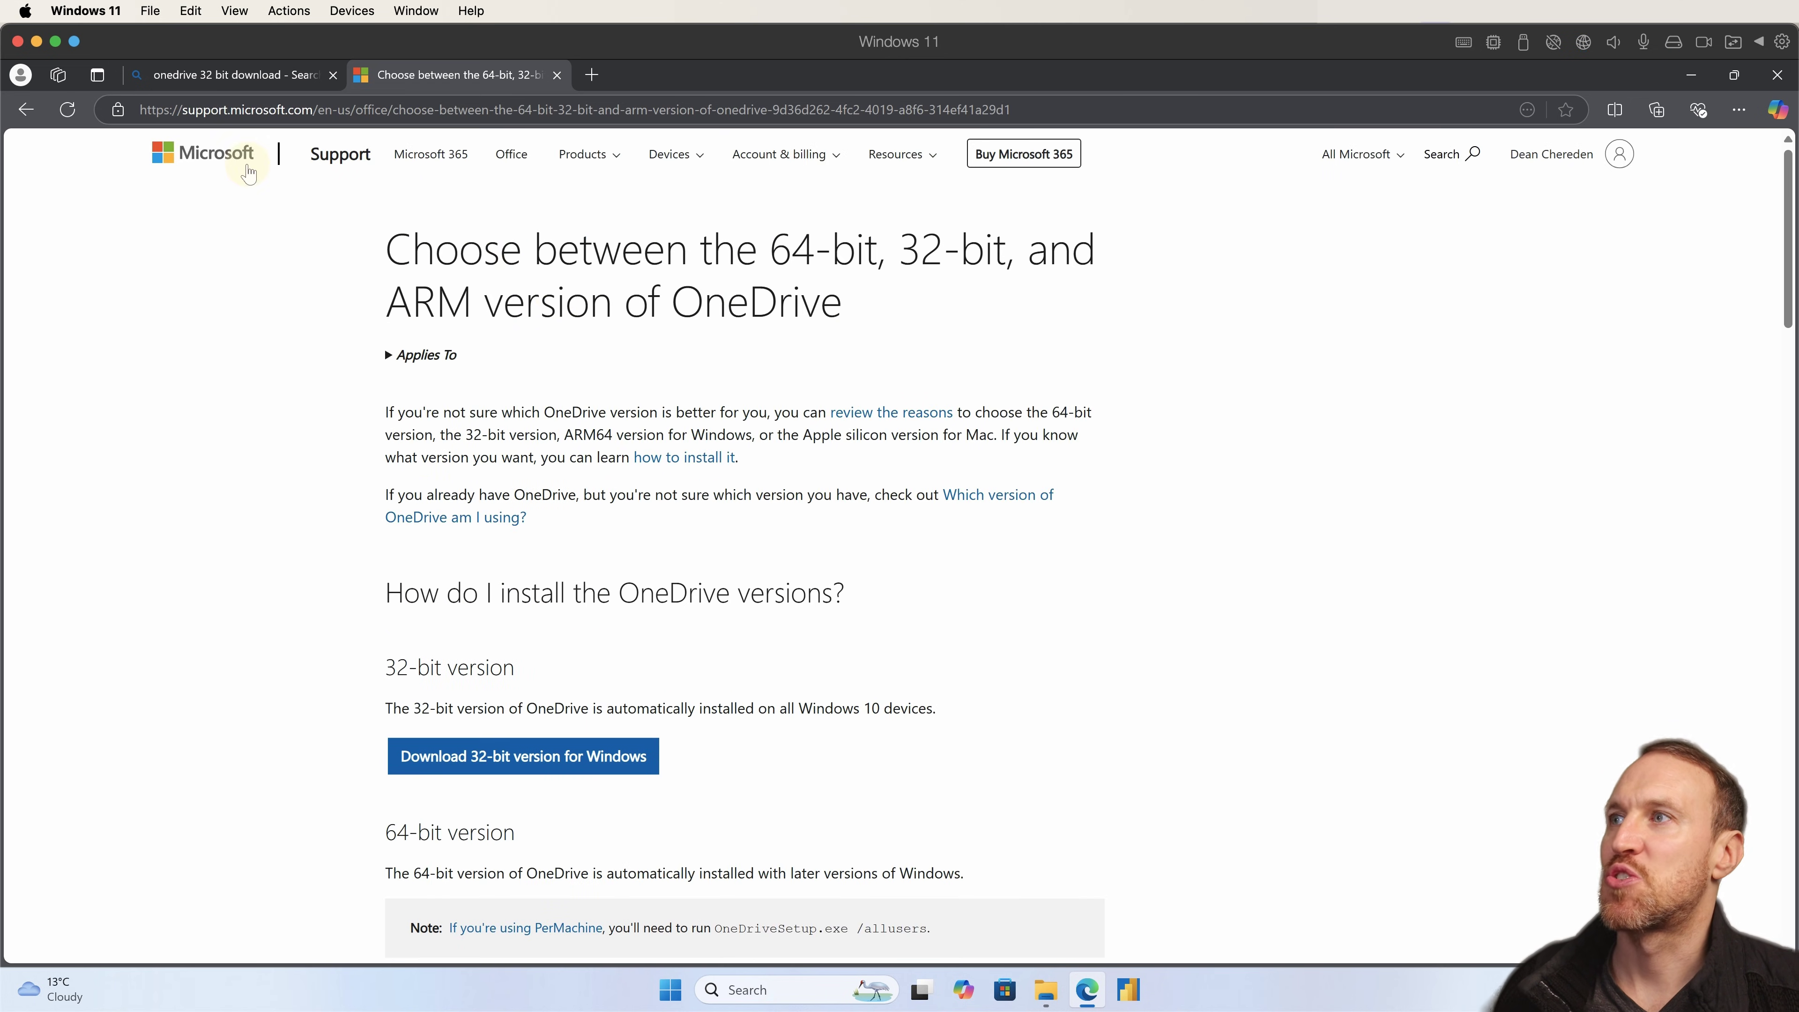
scroll(607, 548, down, 3)
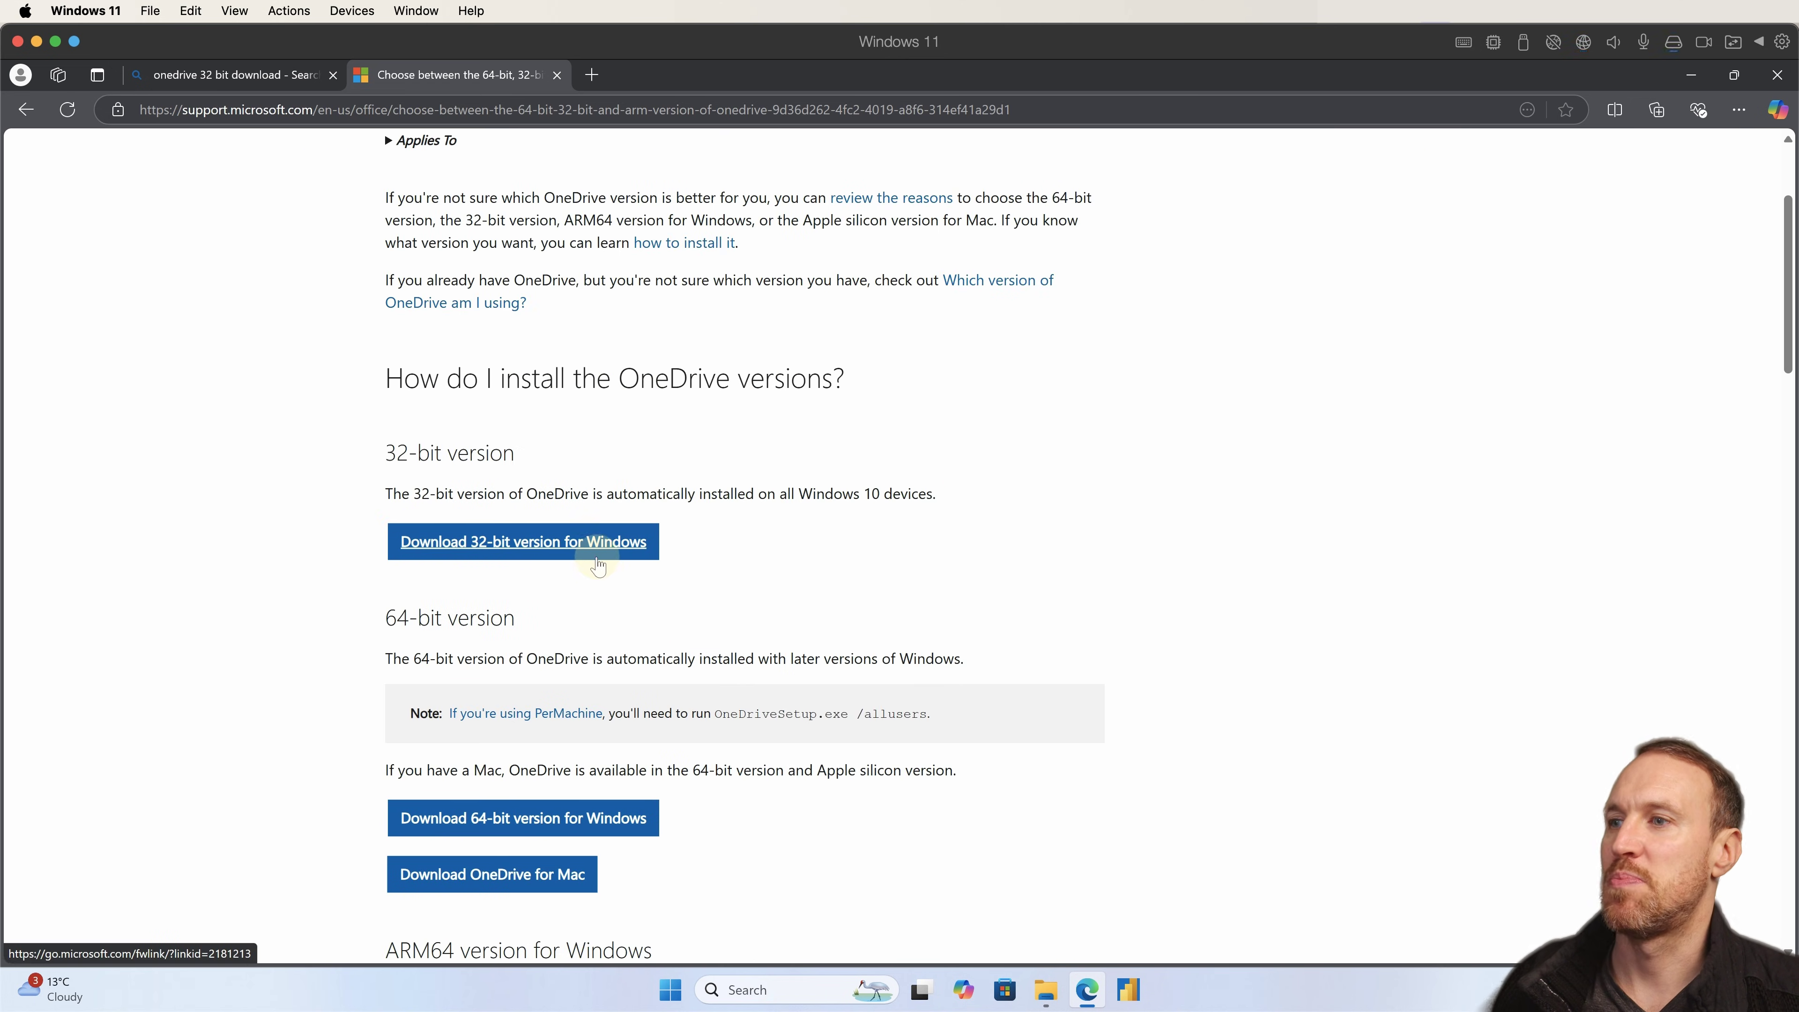
click(580, 830)
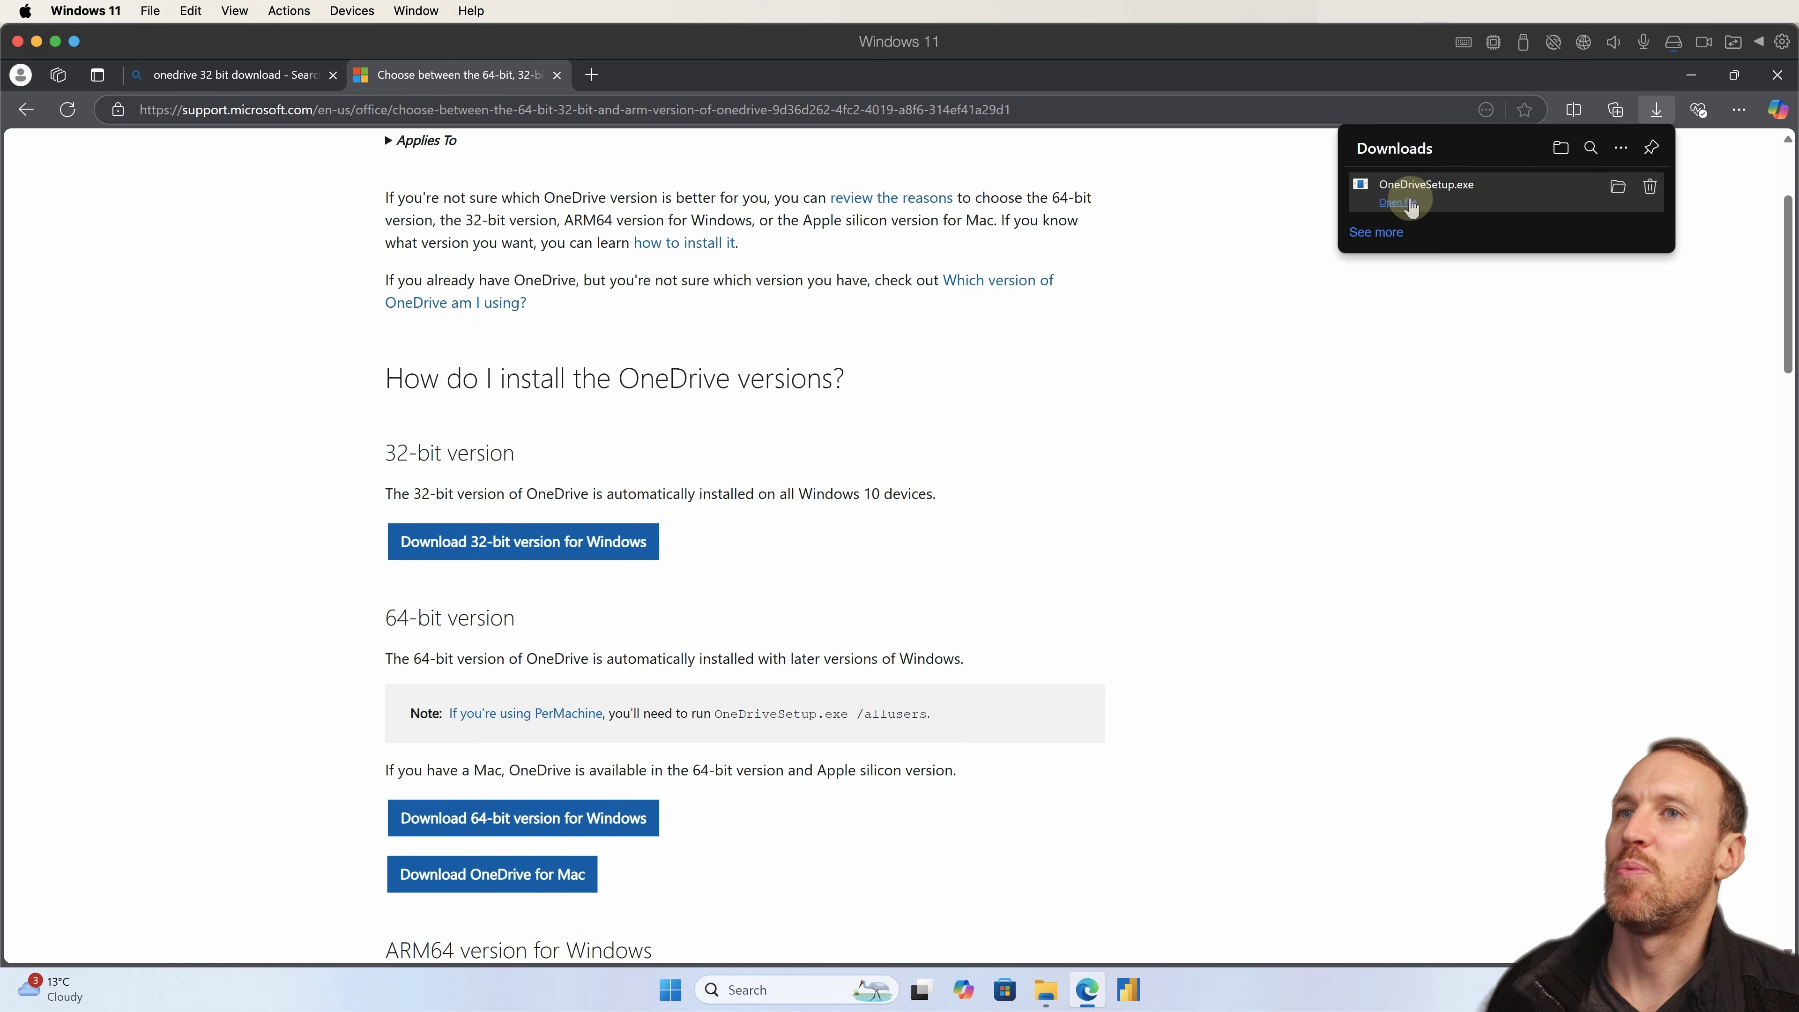
click(1410, 204)
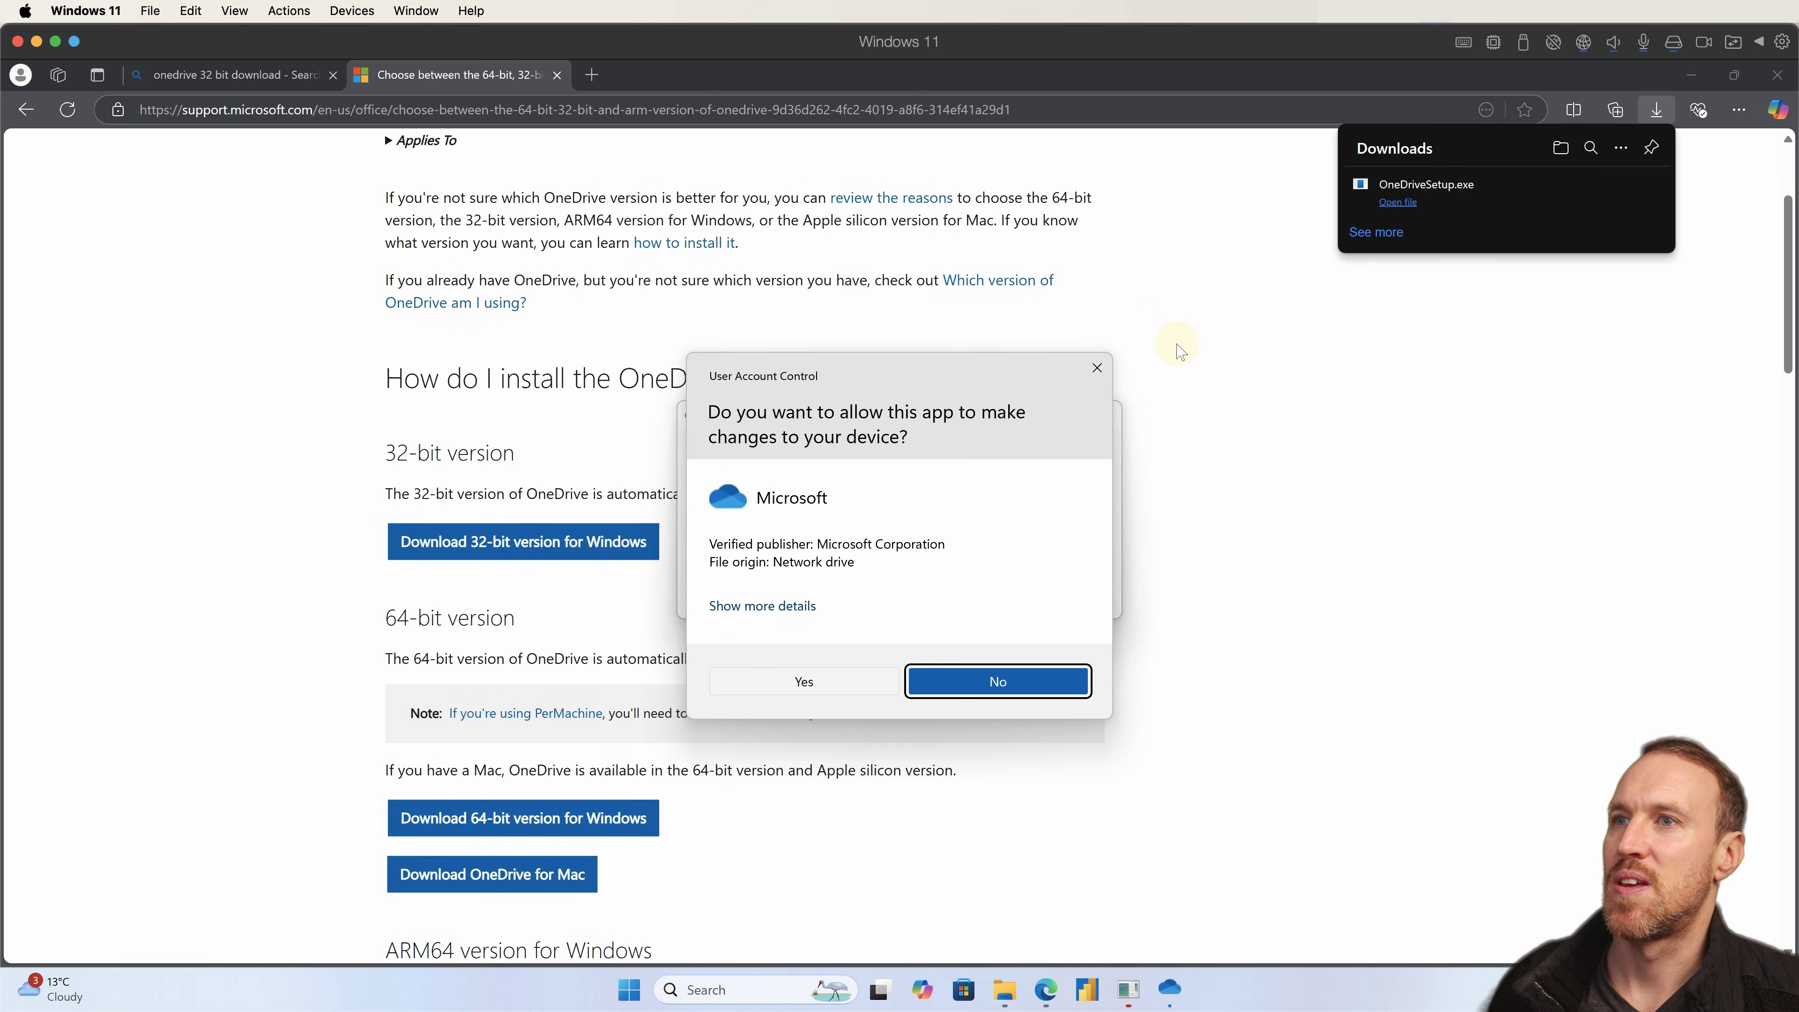
click(1107, 375)
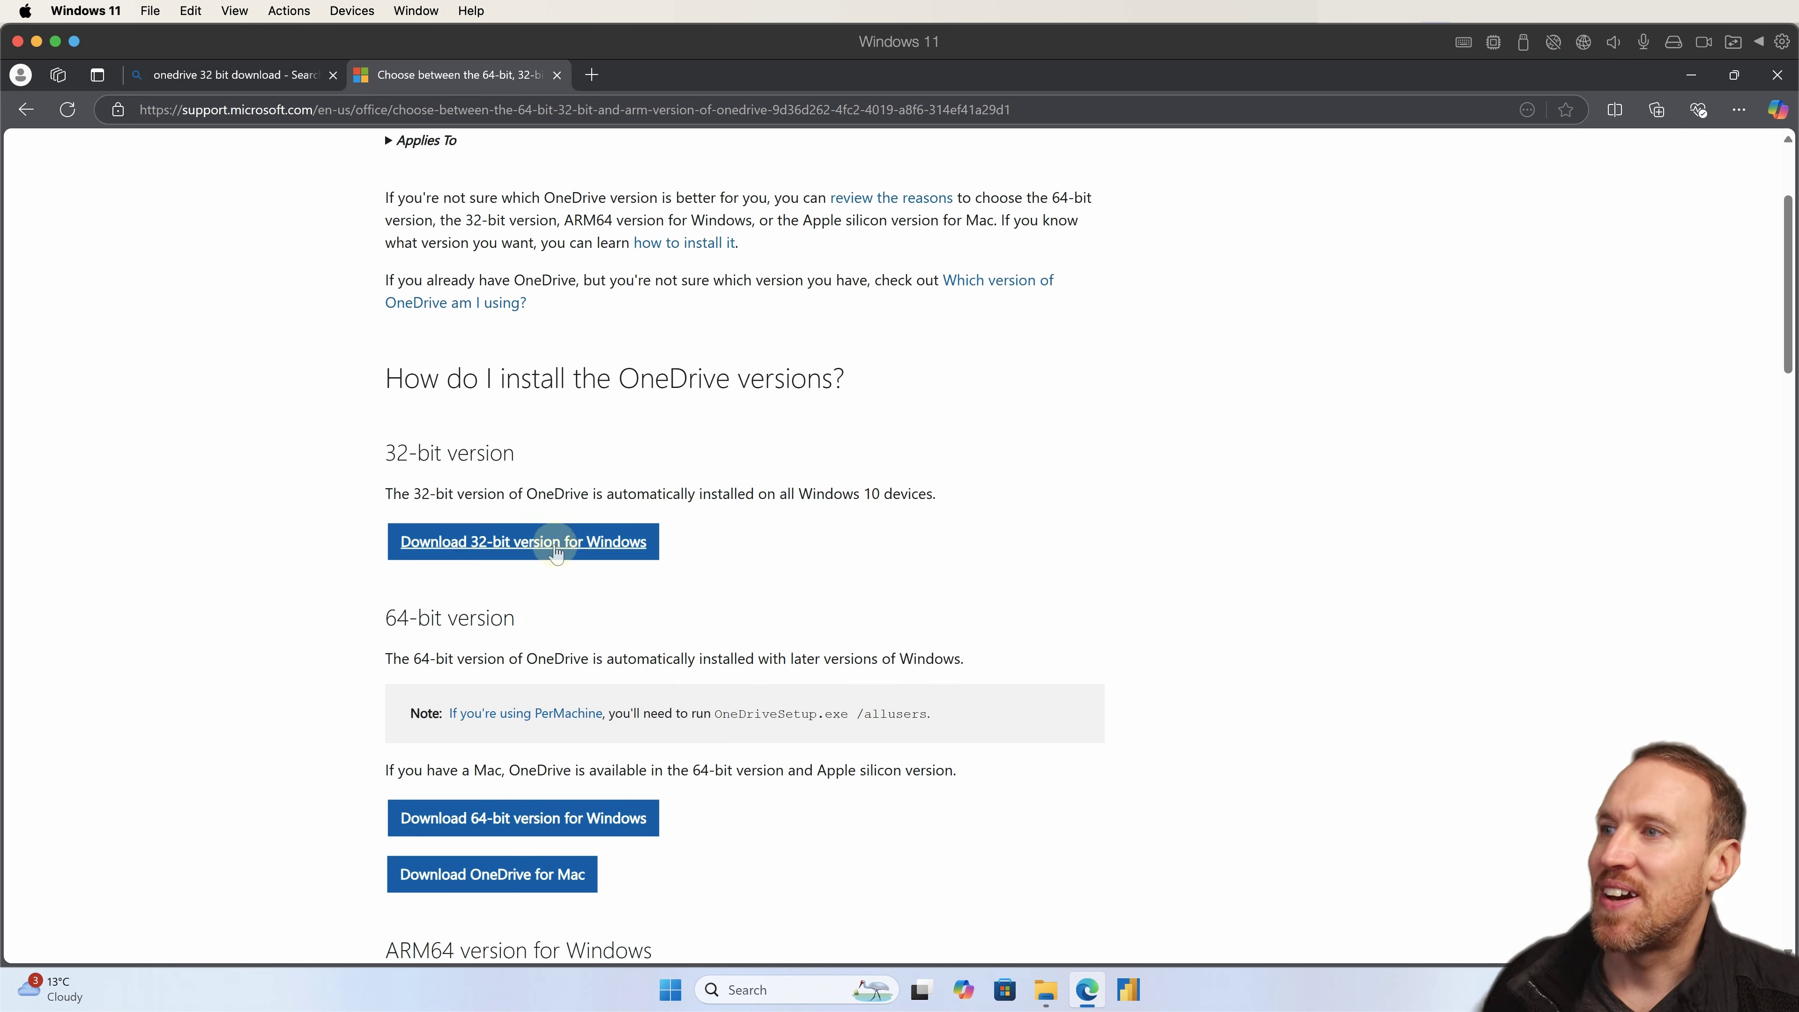
Download and run the 32-bit OneDrive installer, then accept the offer to get the correct version
click(558, 549)
click(1448, 239)
click(1102, 378)
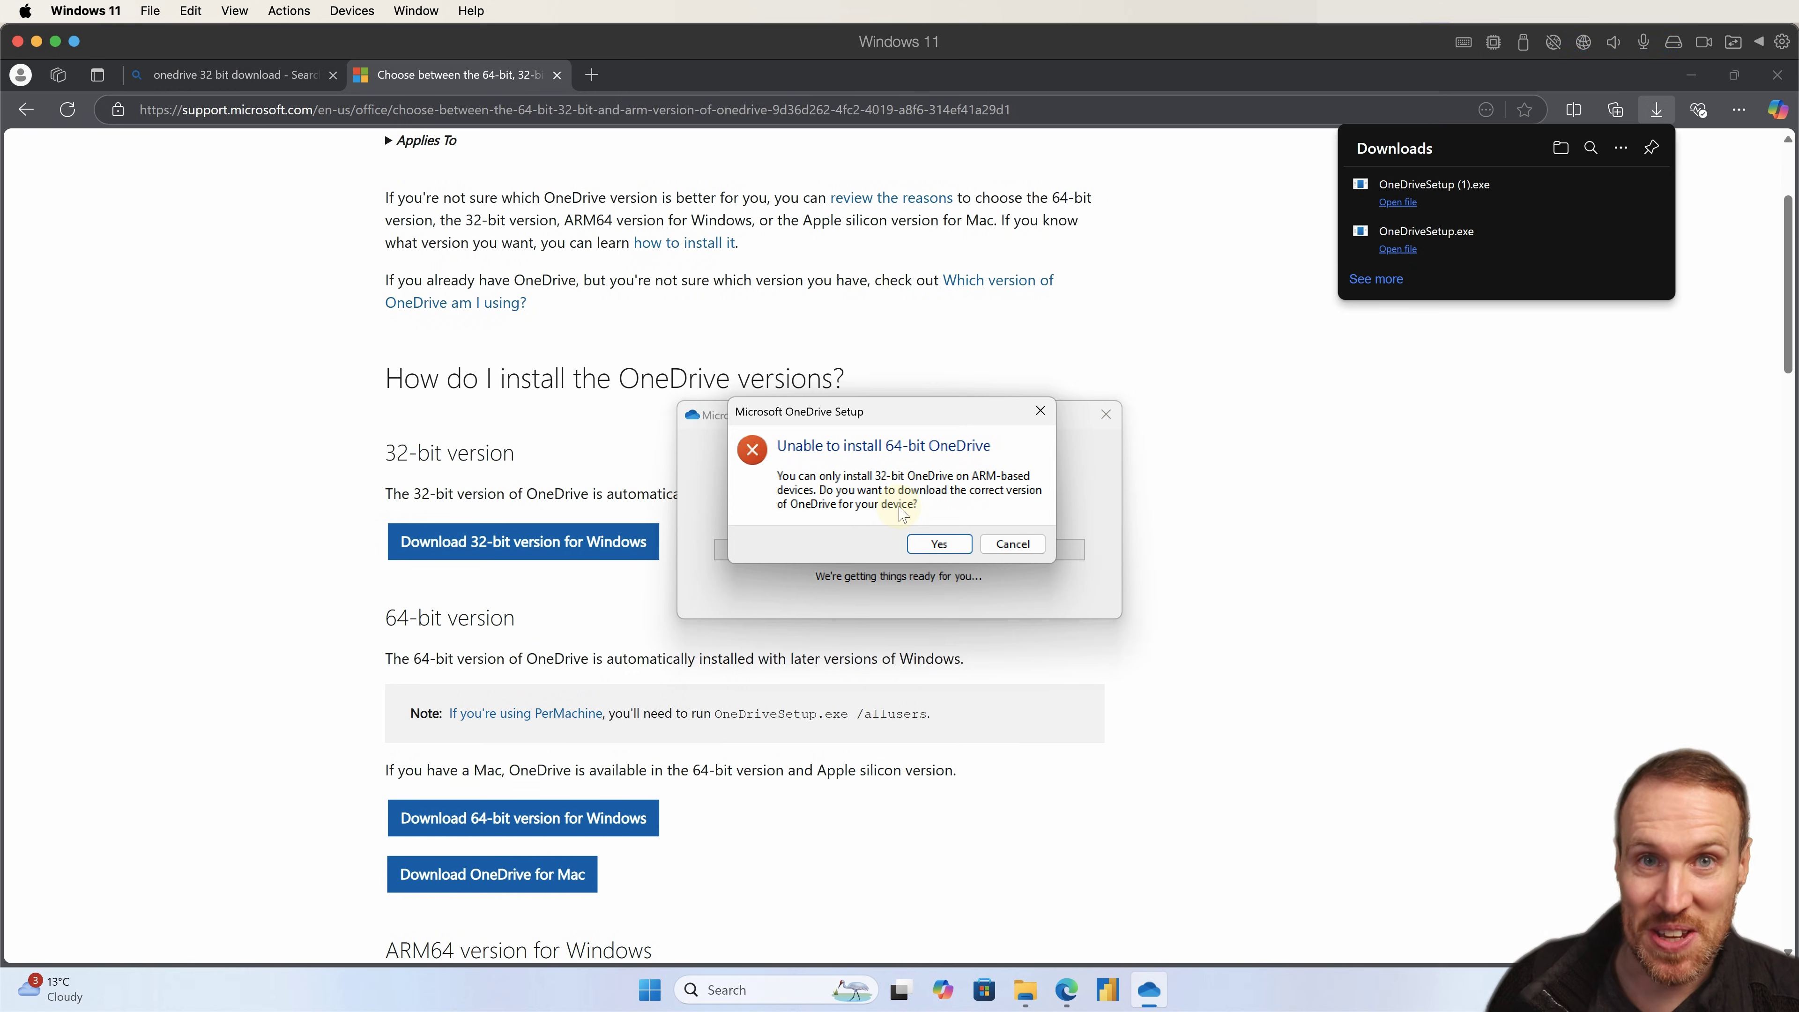
click(1038, 412)
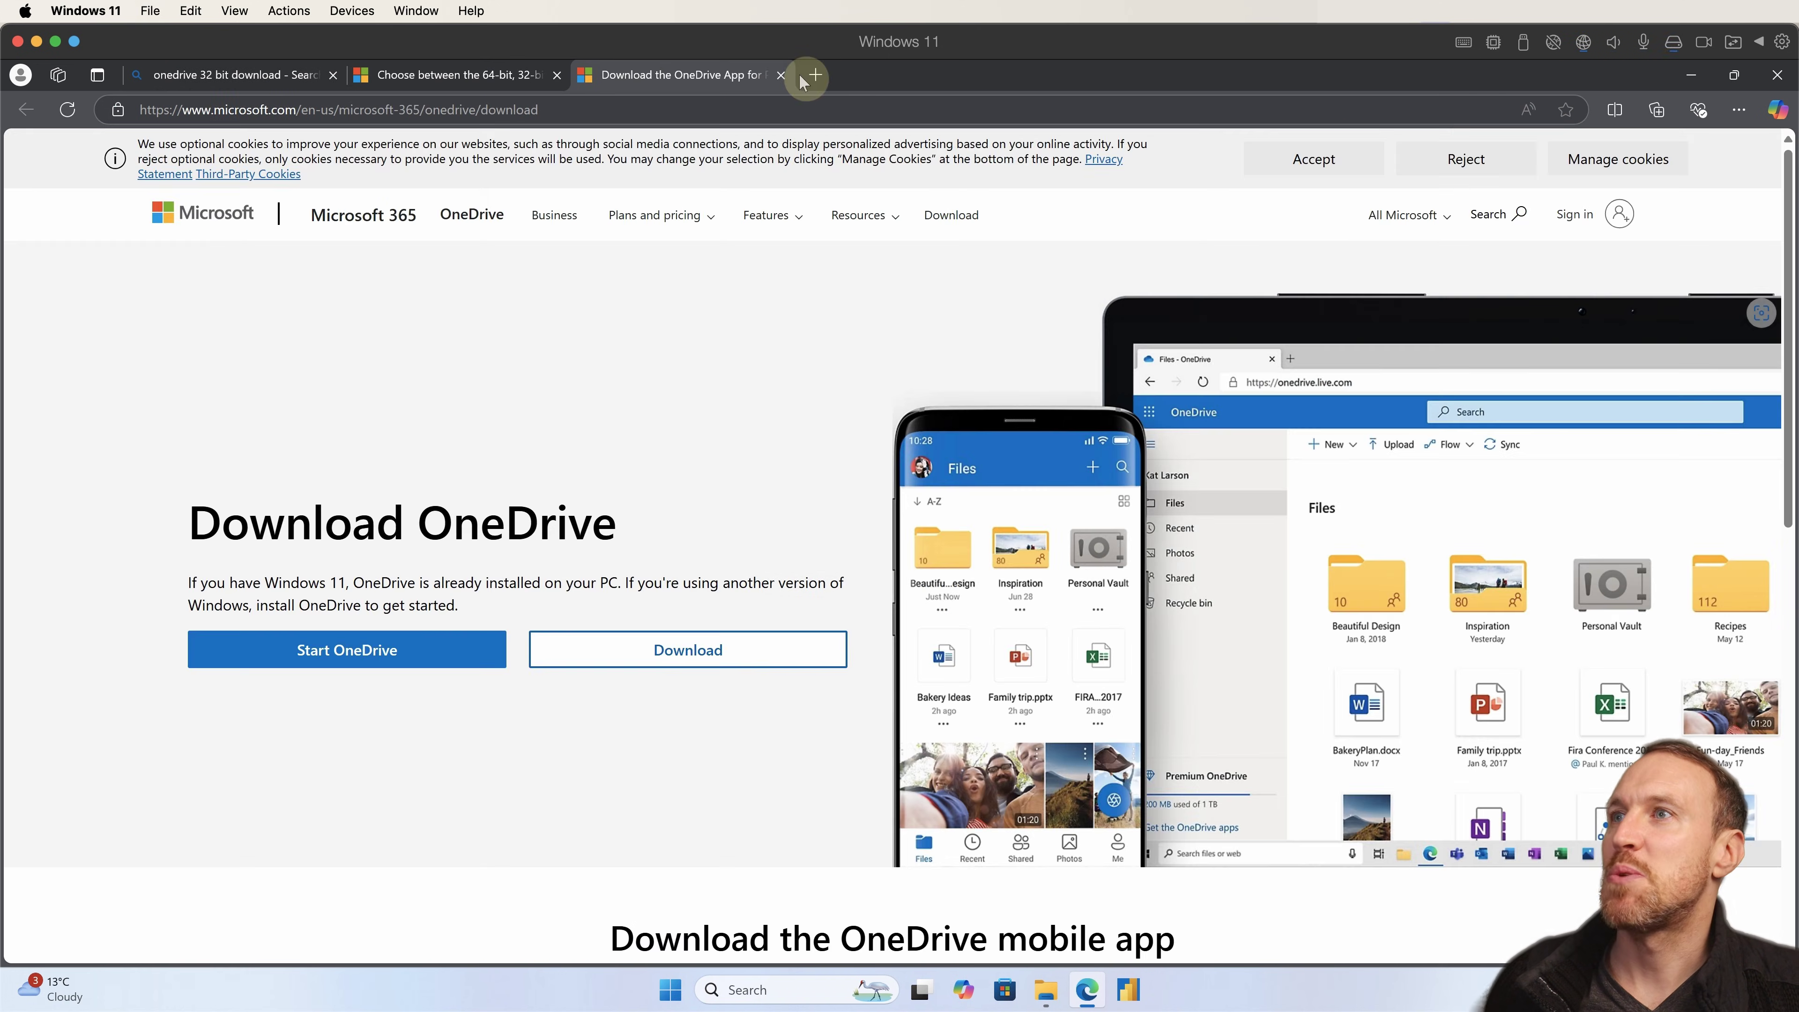
Close the OneDrive download tab and scroll the forum thread to the ARM64 OneDriveSetup.exe reply
click(782, 75)
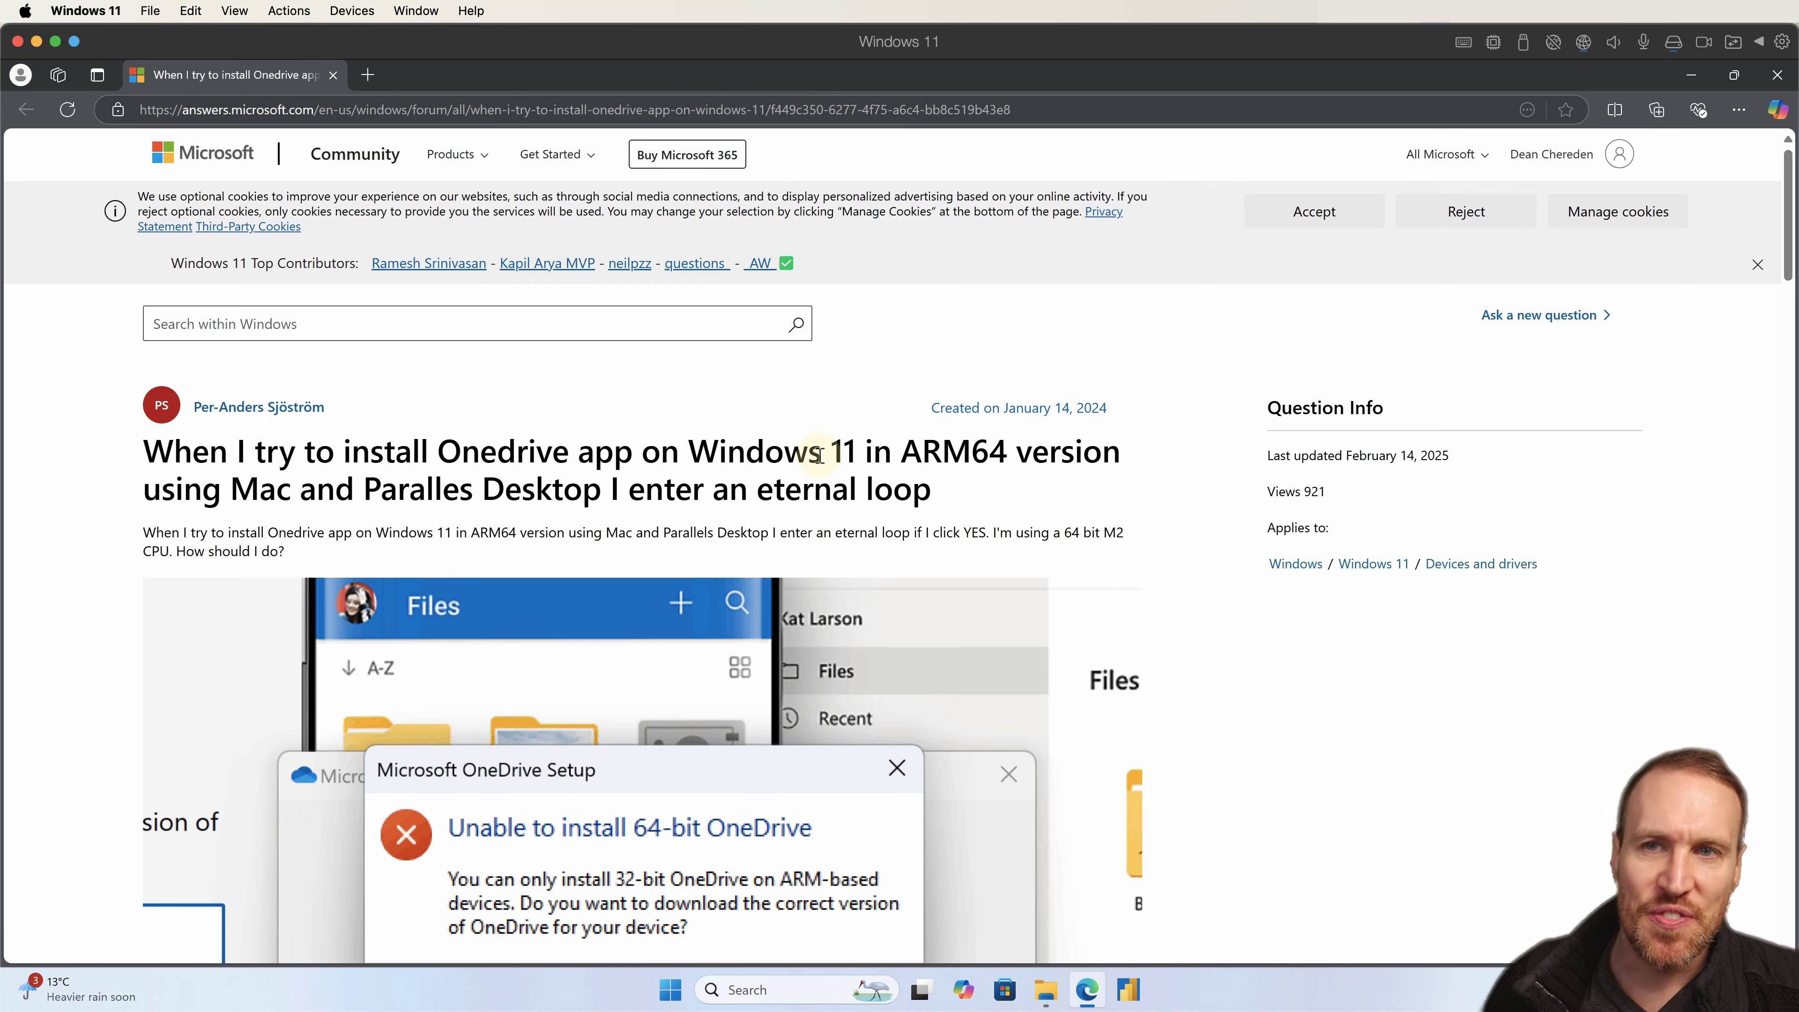
scroll(818, 455, down, 4)
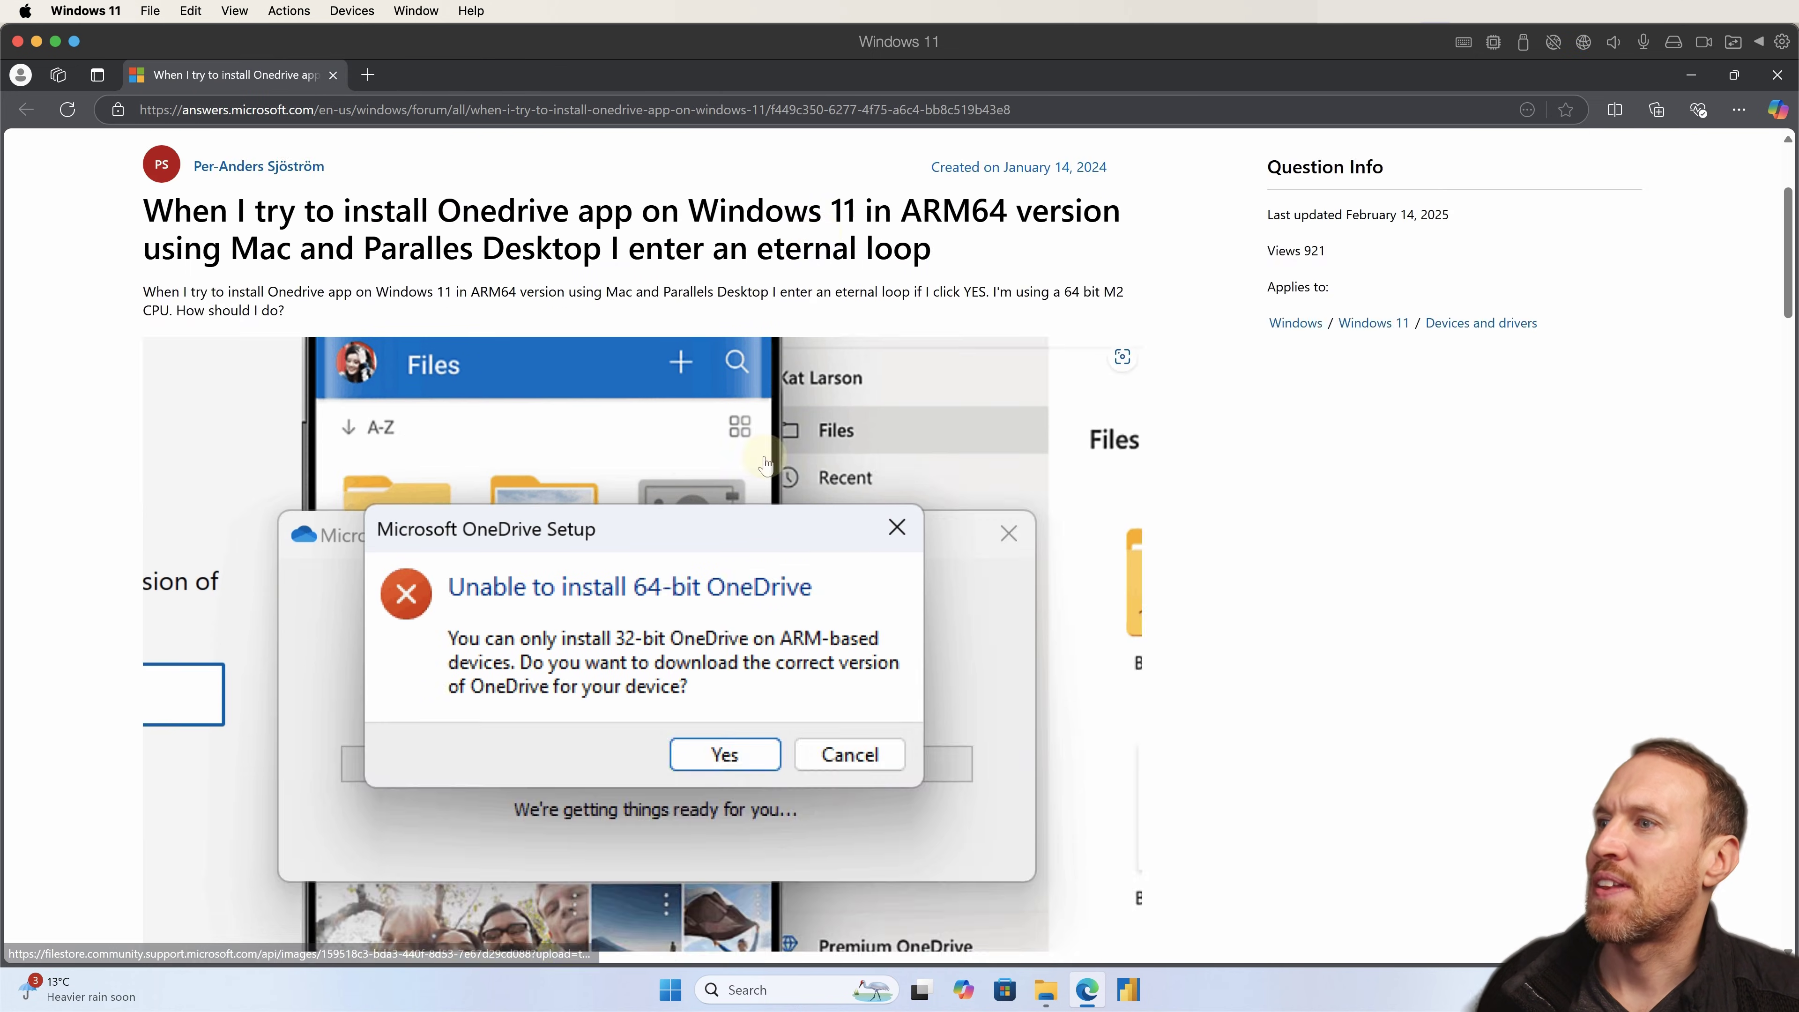
scroll(634, 577, down, 15)
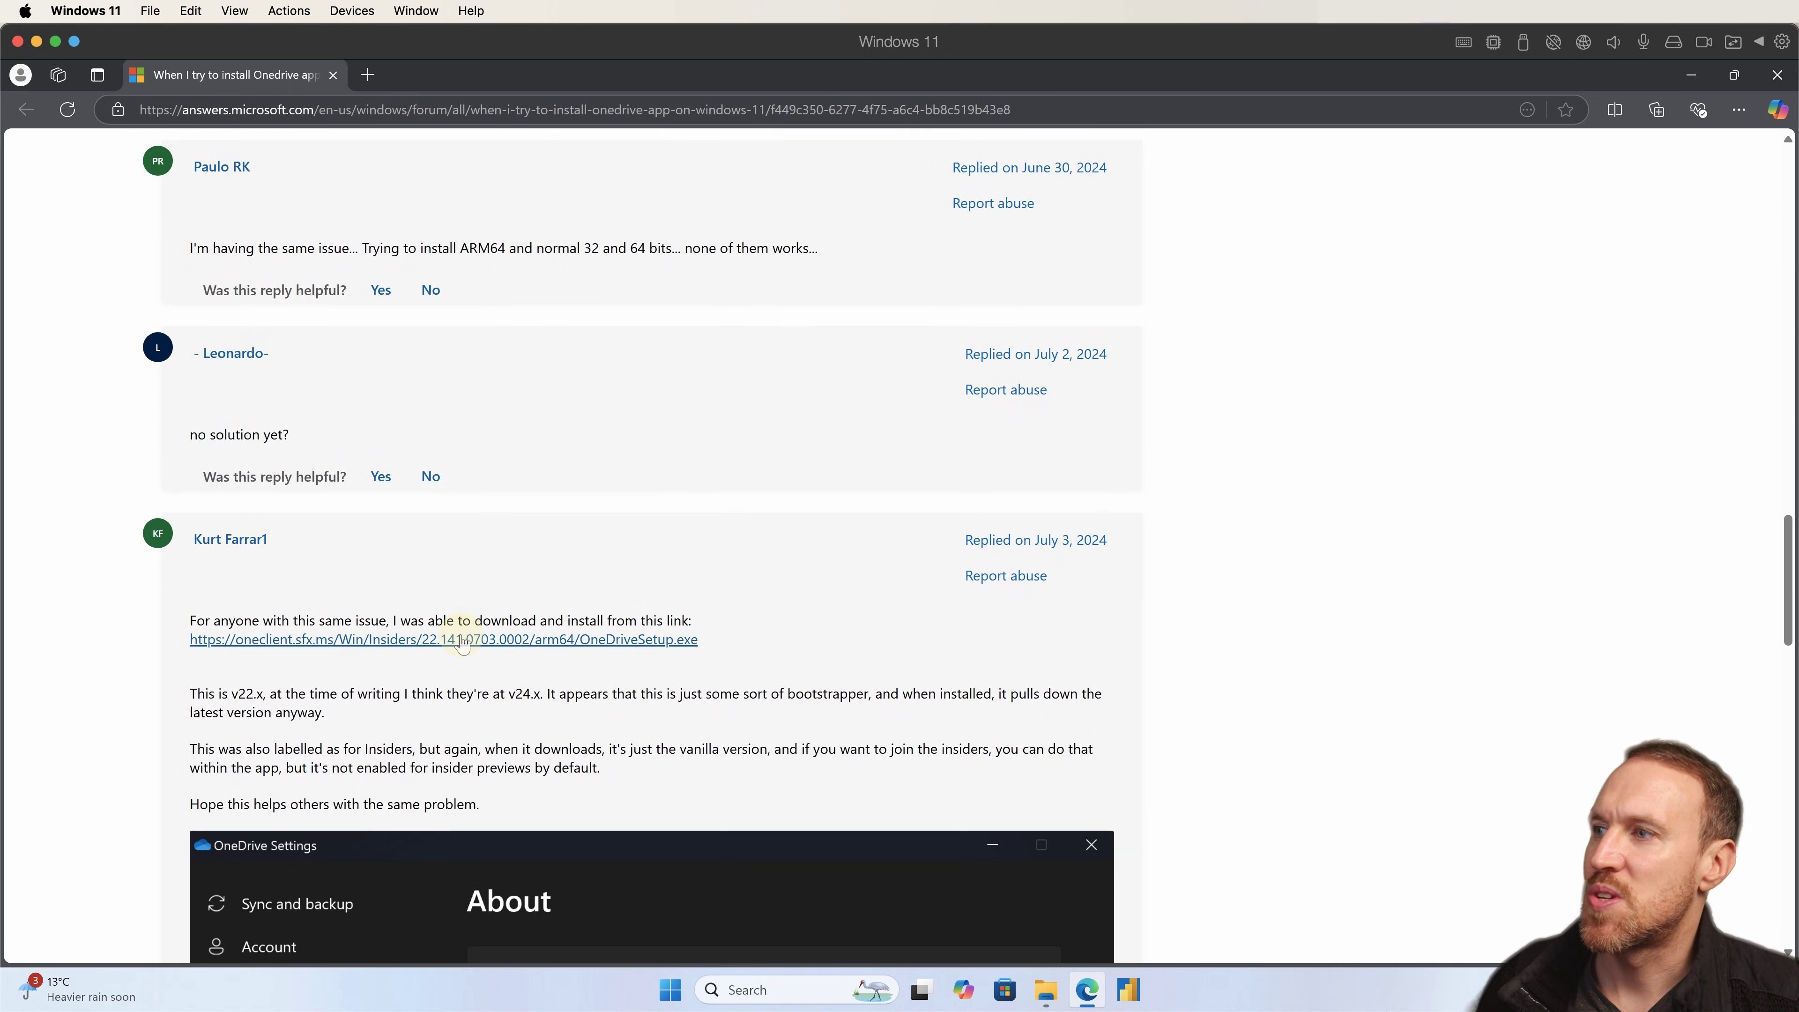
scroll(504, 631, down, 1)
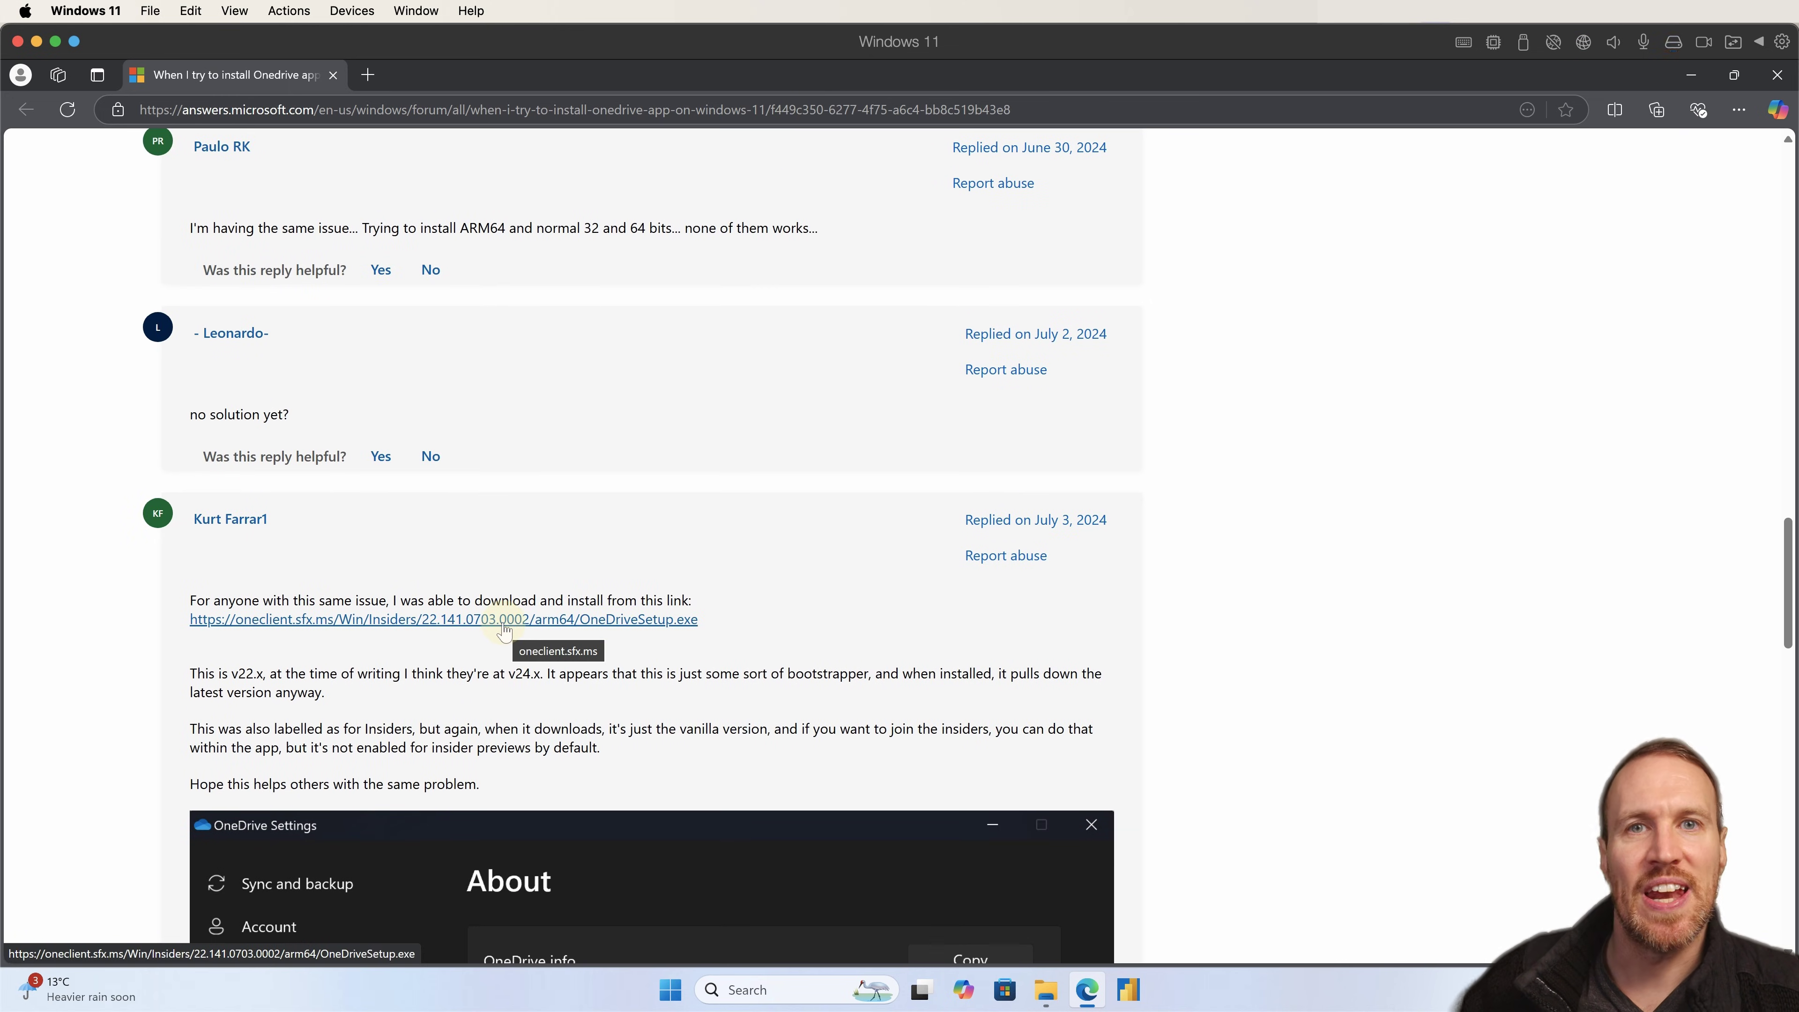